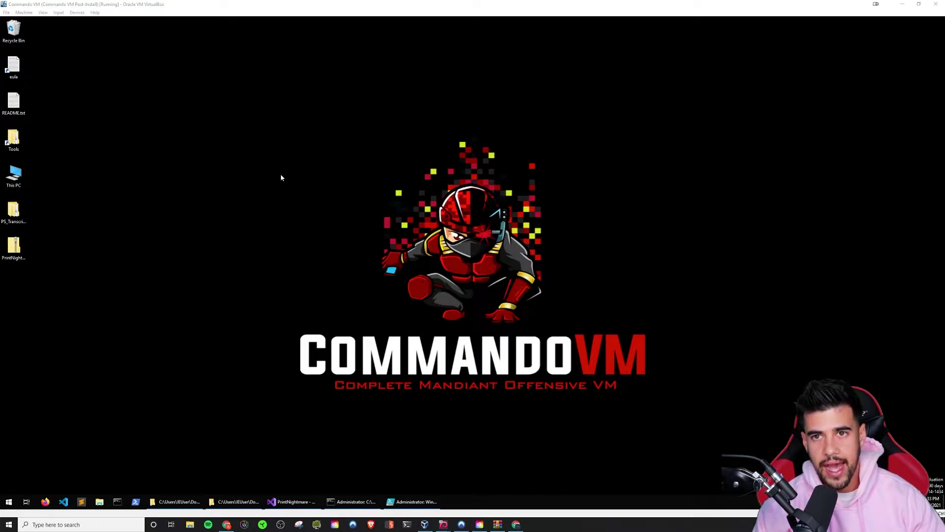
Launch Firefox in the VM, dismiss the default-browser prompt with Not now, and focus the address bar
left_click(45, 501)
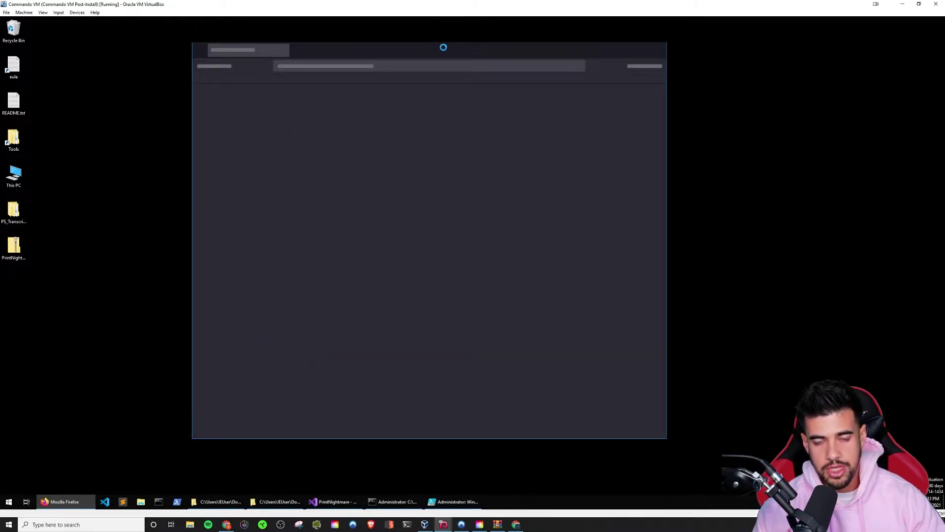
left_click_drag(445, 52, 416, 54)
left_click(474, 133)
left_click(362, 71)
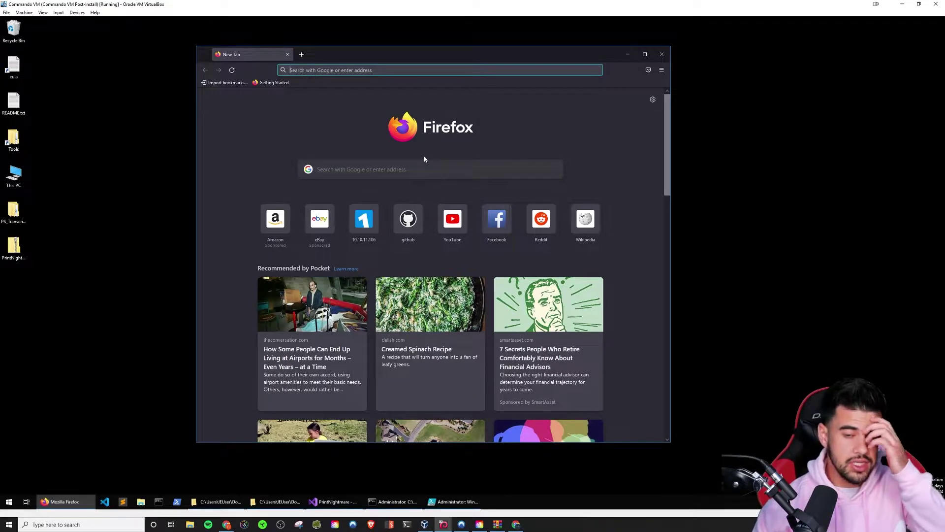
Search Google for 'windows 10 edge vm'
type("winod")
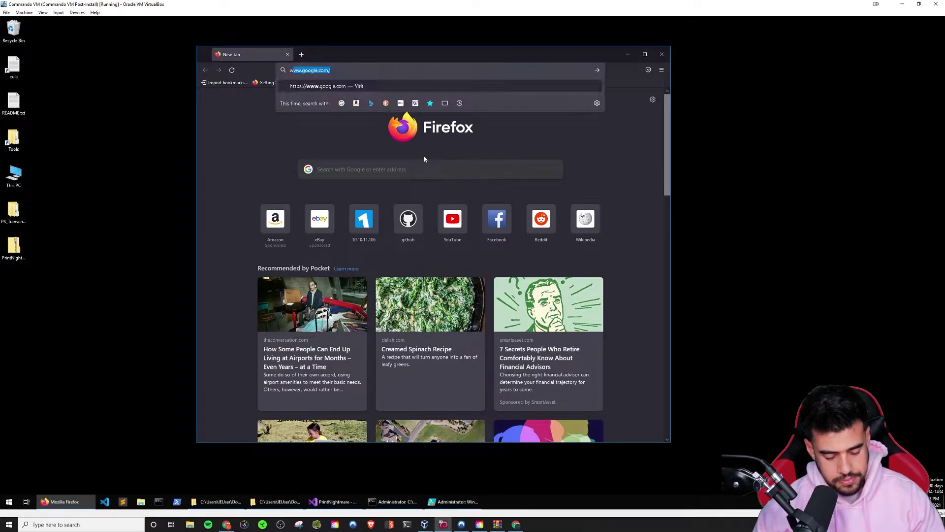
key("BackSpace")
key("BackSpace")
type("dows ")
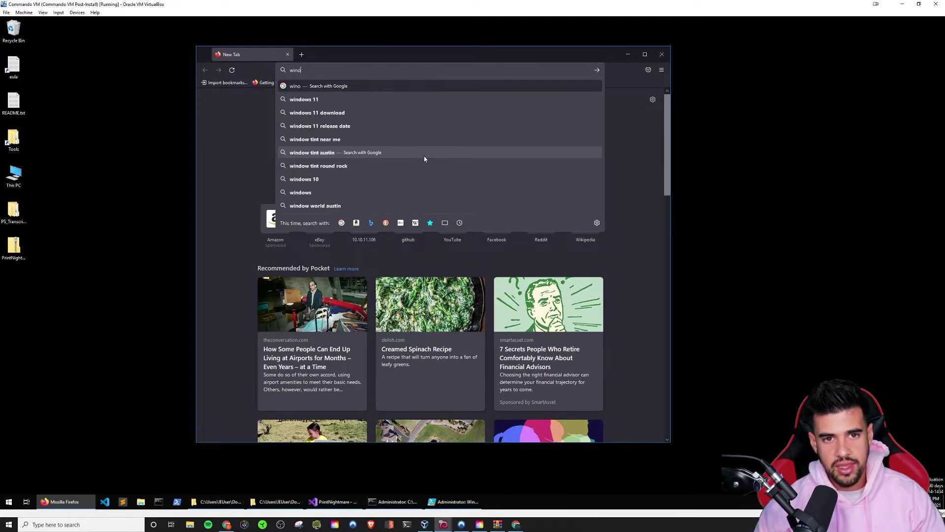
type("10 ")
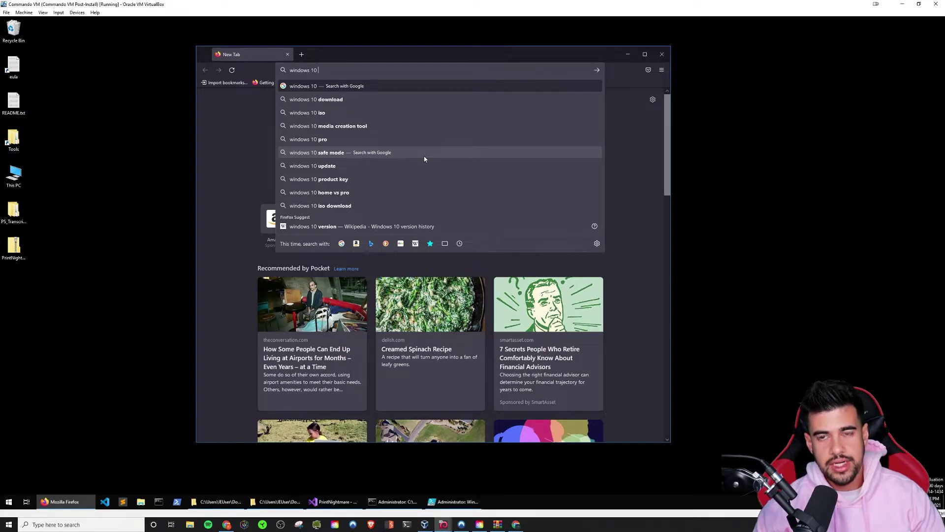
type("edge vm")
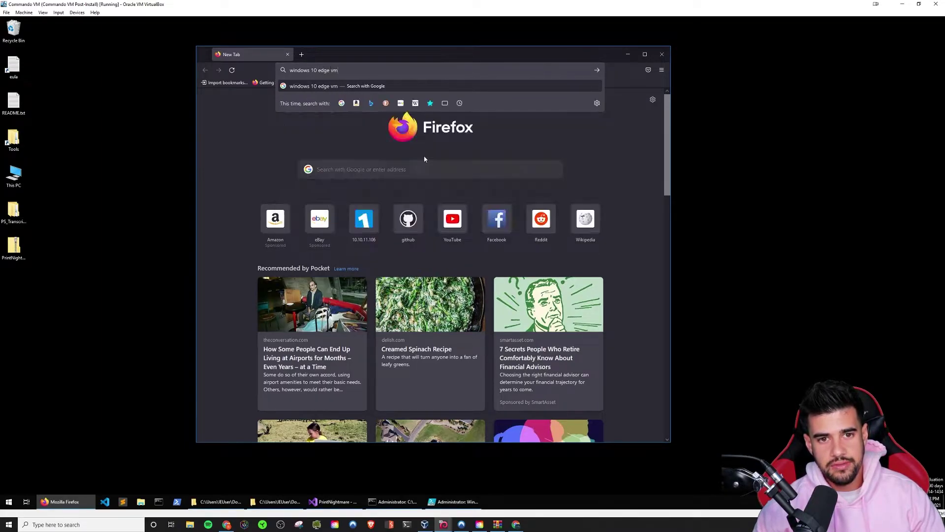
key("Return")
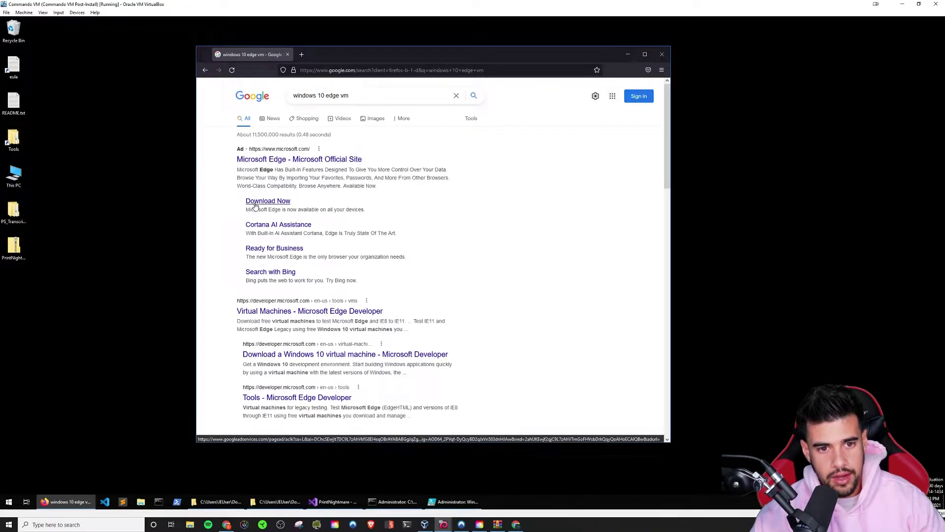
On Microsoft's Virtual Machines page, choose MSEdge on Win10 (x64) Stable 1809 for VirtualBox, then go back
left_click(251, 313)
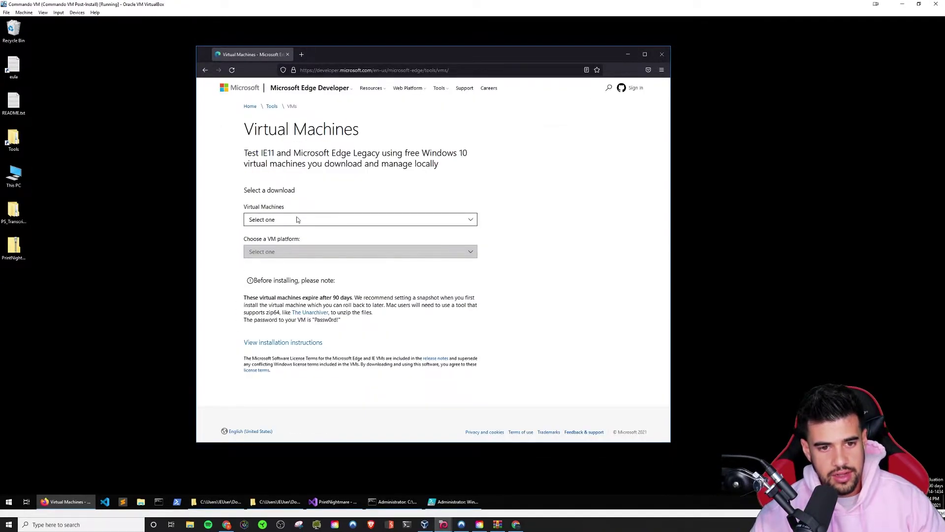
left_click(297, 219)
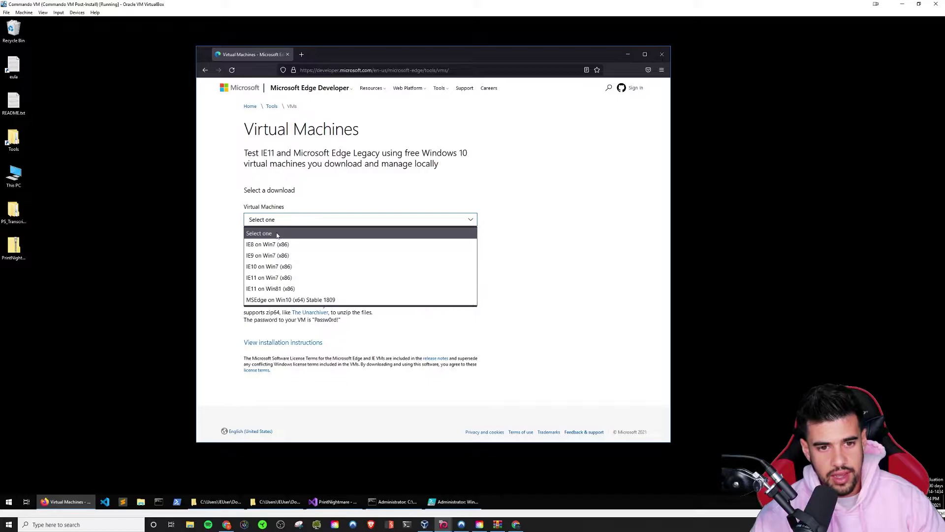
left_click(259, 300)
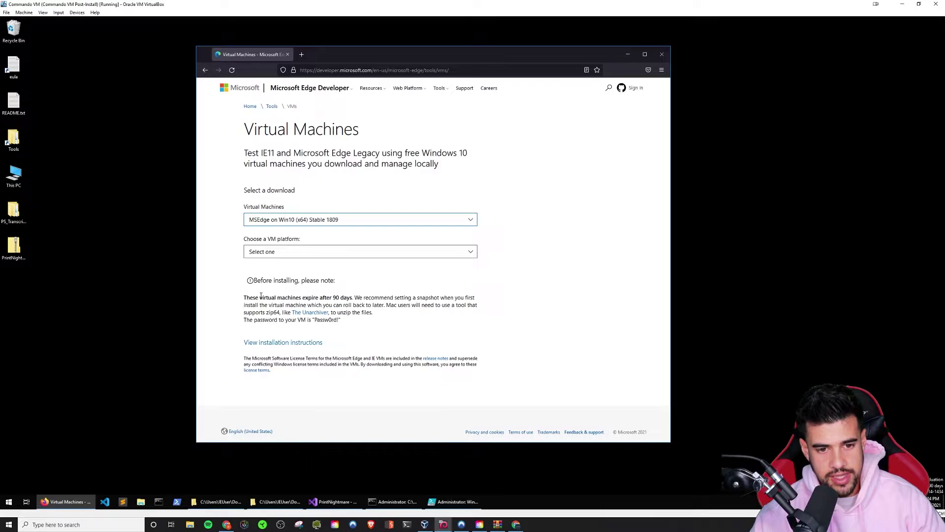
left_click(258, 251)
left_click(256, 277)
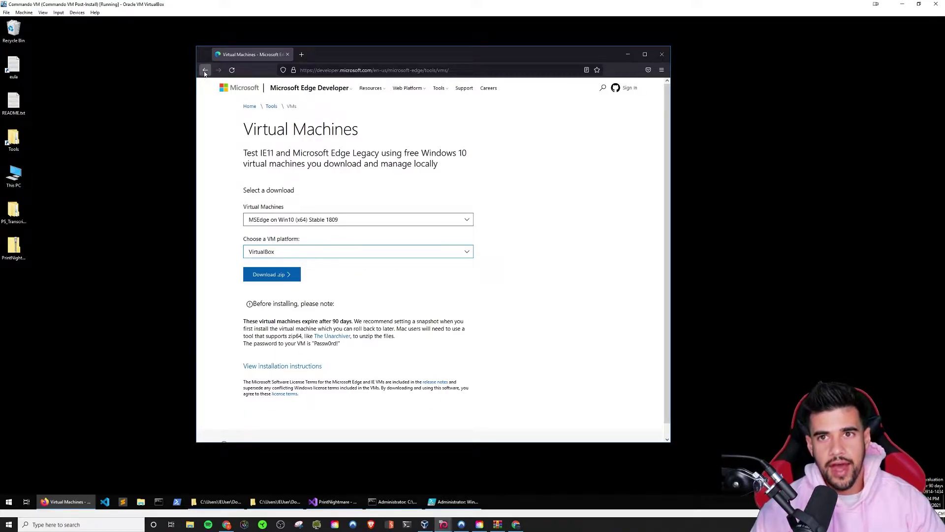
left_click(205, 70)
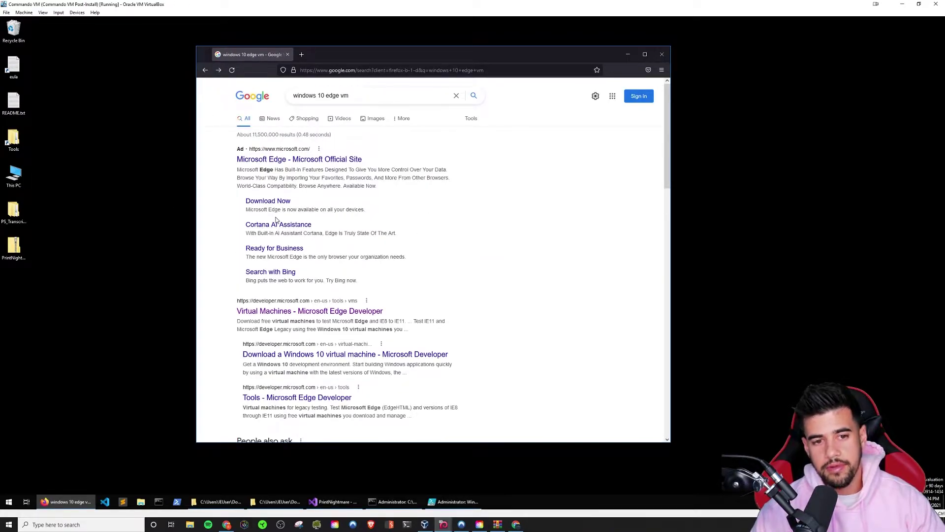
Minimize and restore the Firefox window, repositioning it on the desktop
left_click_drag(550, 54, 640, 147)
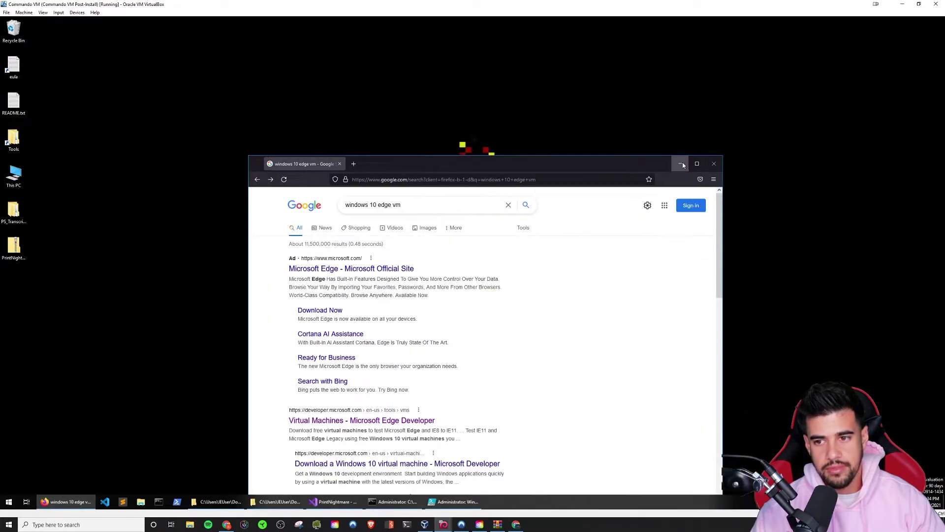
left_click(681, 164)
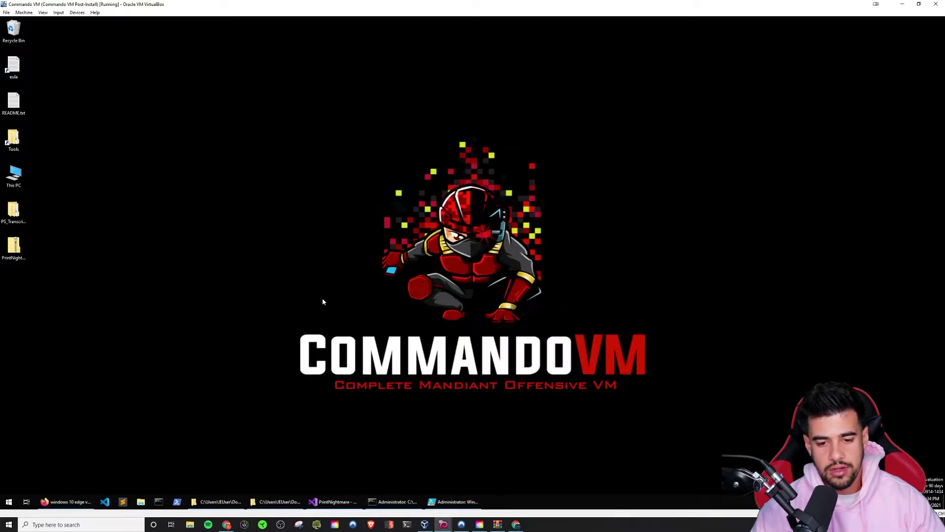
left_click(69, 503)
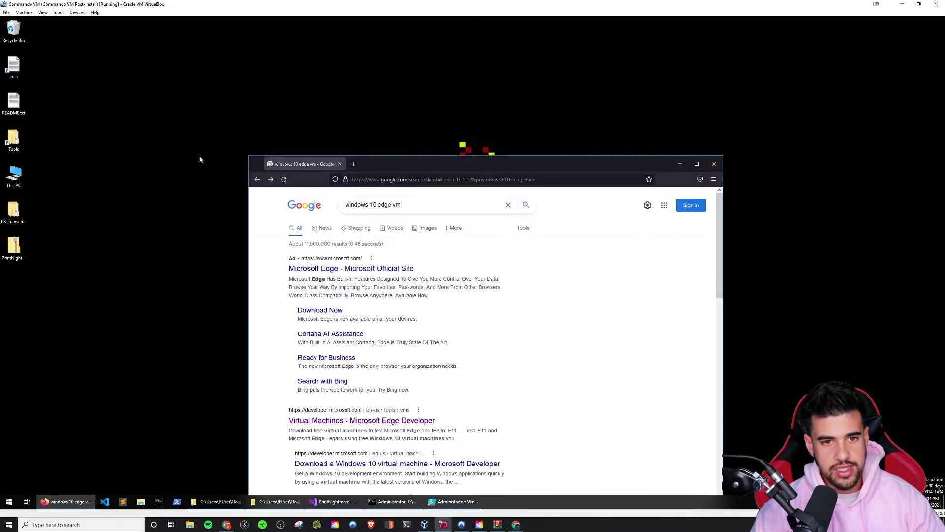
left_click_drag(413, 163, 392, 131)
In a new tab, search 'commando vm' and open the GitHub - mandiant/commando-vm result
left_click(331, 132)
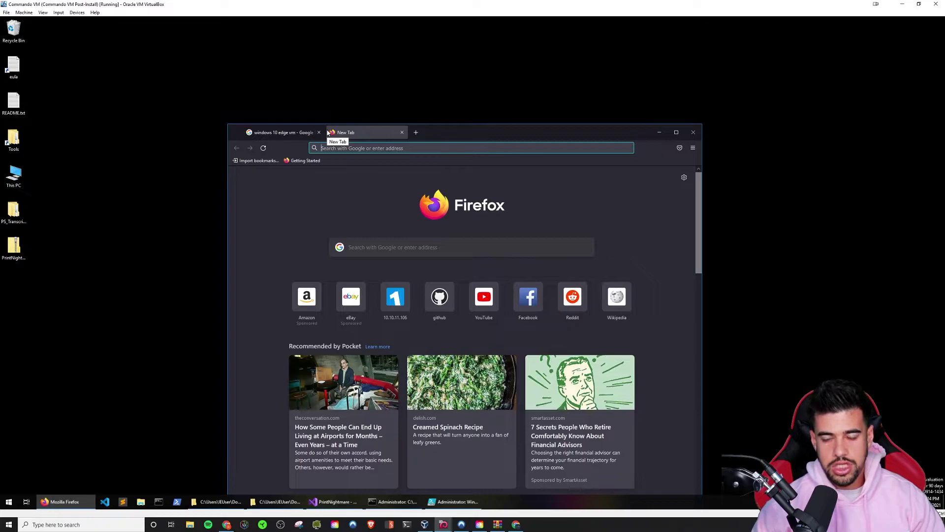
type("commando")
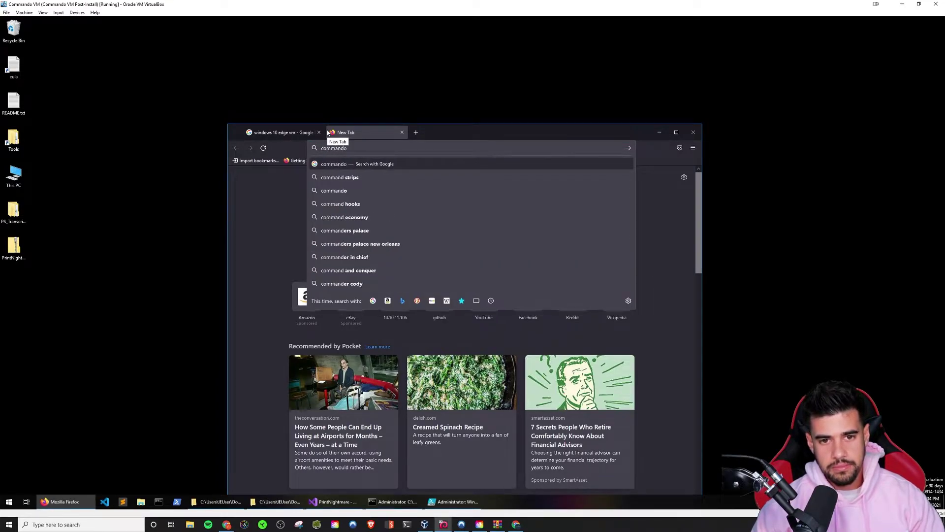
type(" vm")
key("Return")
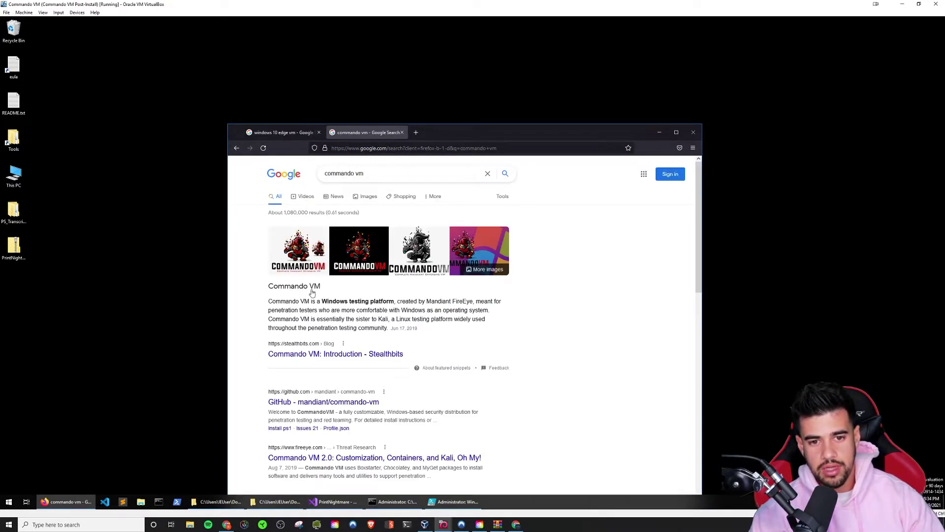
left_click(293, 402)
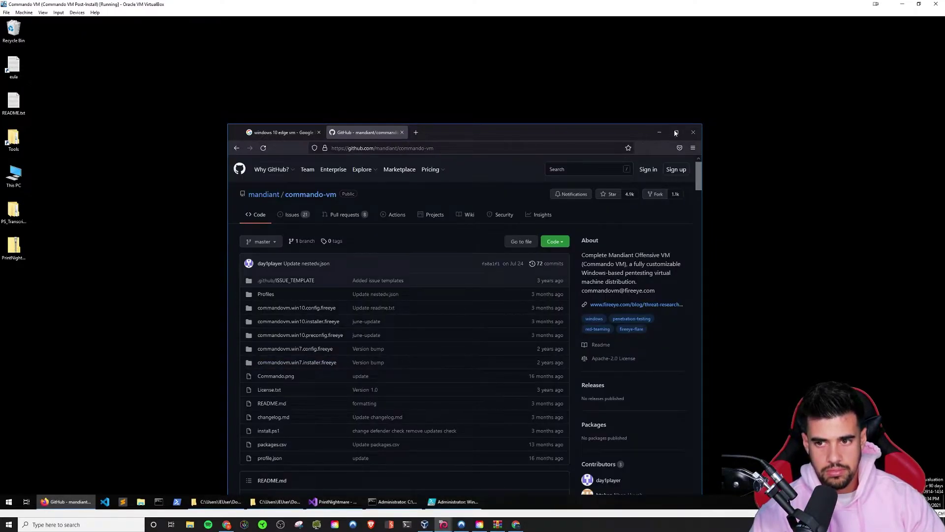
Maximize Firefox, scroll the README down and highlight the Pre-Install Procedures heading
left_click(676, 132)
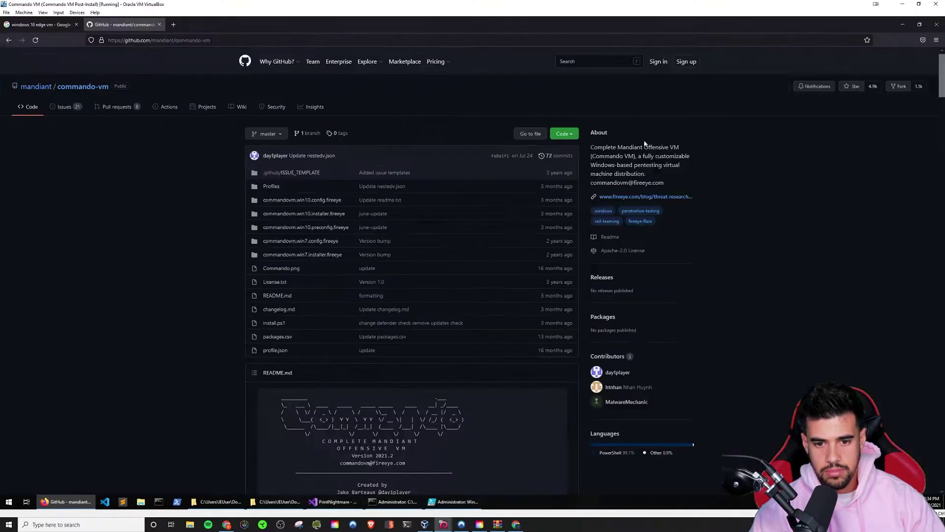
scroll(458, 197, "down", 1)
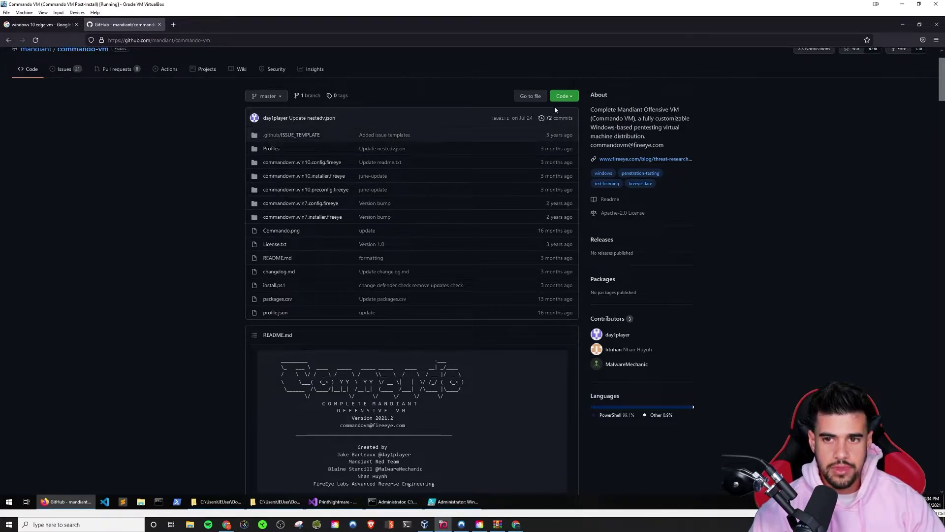
scroll(548, 122, "down", 2)
scroll(541, 124, "down", 10)
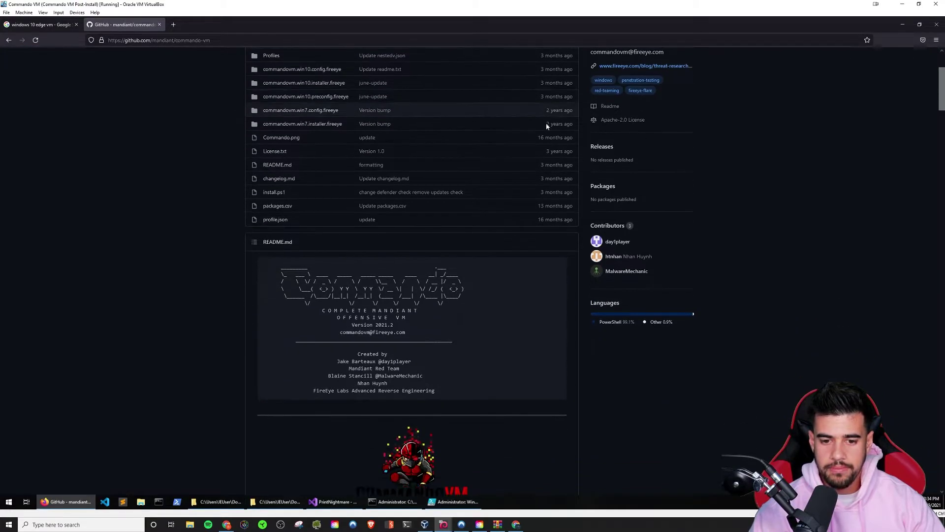
scroll(529, 143, "down", 2)
scroll(368, 188, "up", 3, "ctrl")
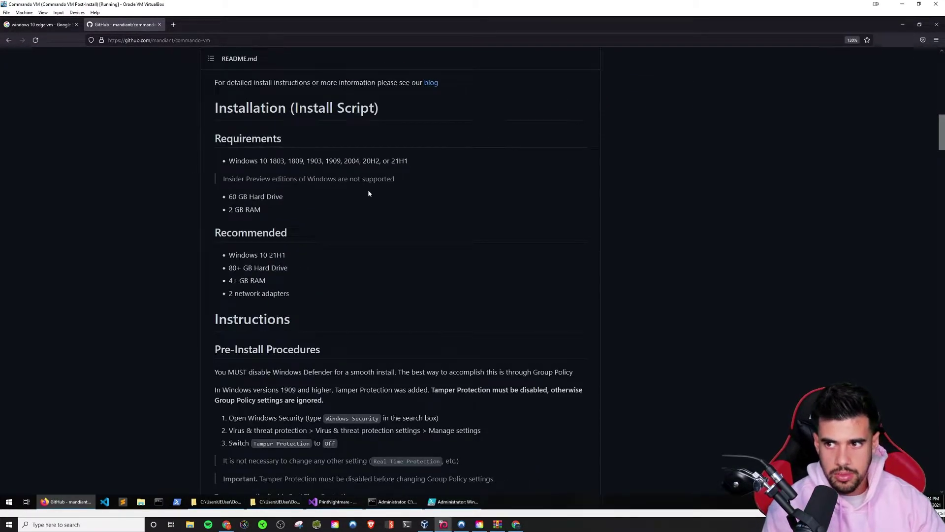
scroll(368, 190, "down", 6)
scroll(368, 190, "up", 2)
scroll(369, 190, "down", 1)
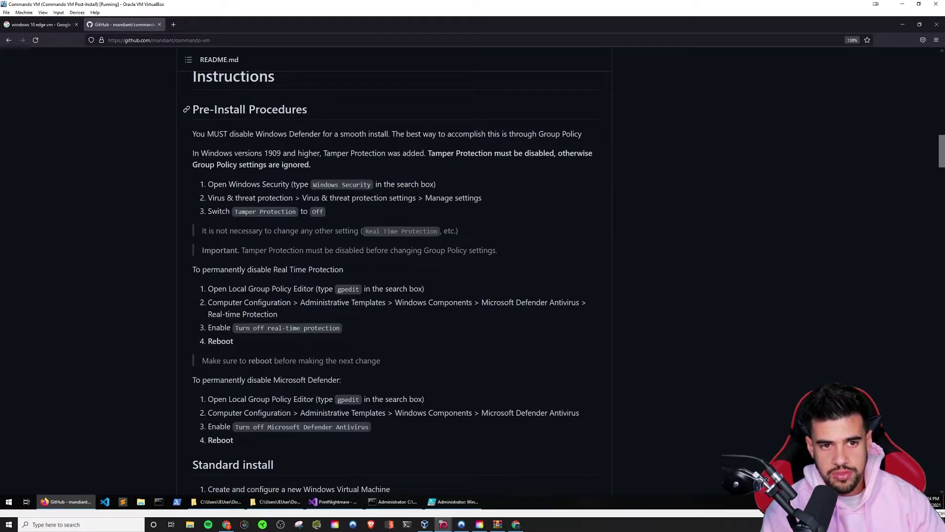
left_click_drag(193, 110, 315, 114)
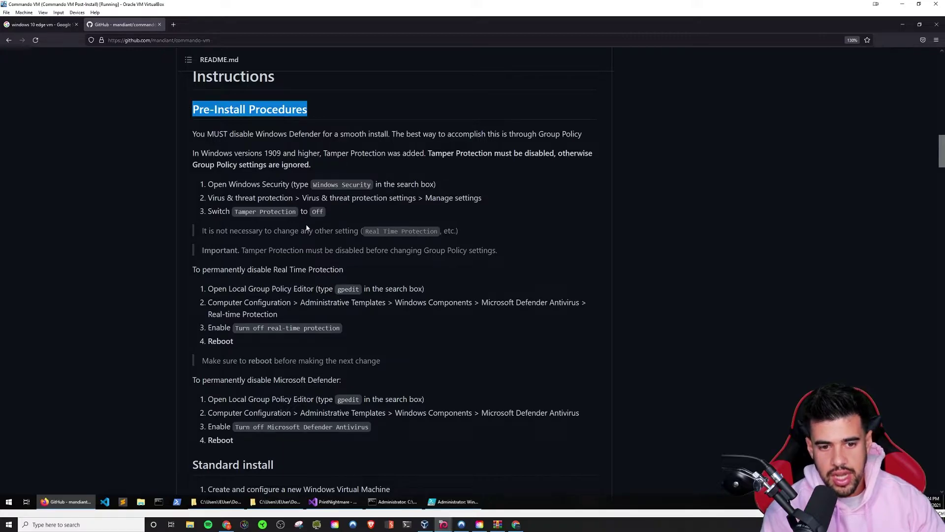
Highlight the step about turning off Tamper Protection, then clear the highlight
scroll(307, 228, "down", 2)
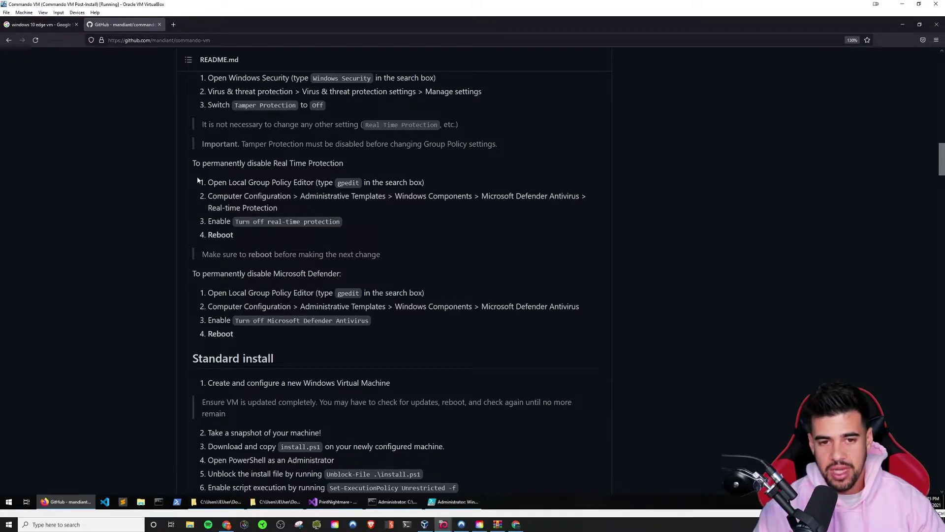
scroll(197, 181, "up", 2)
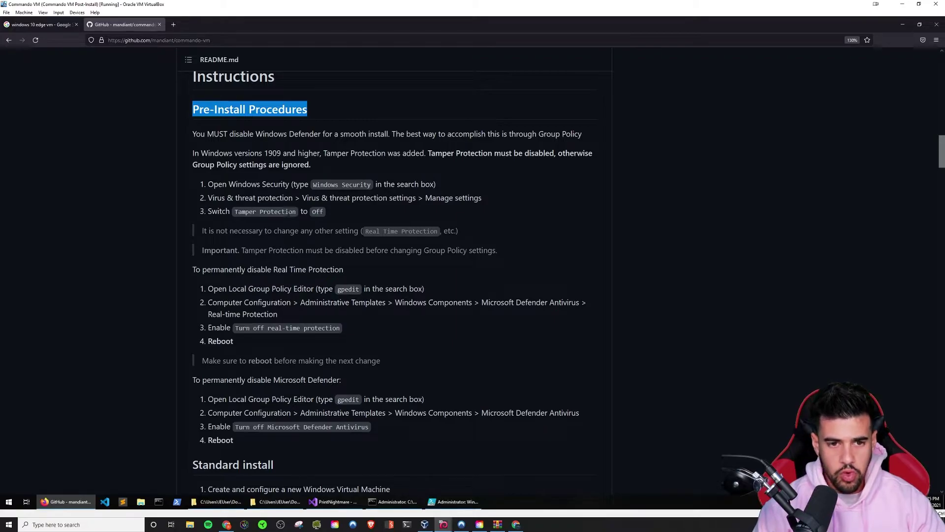
left_click_drag(325, 212, 204, 217)
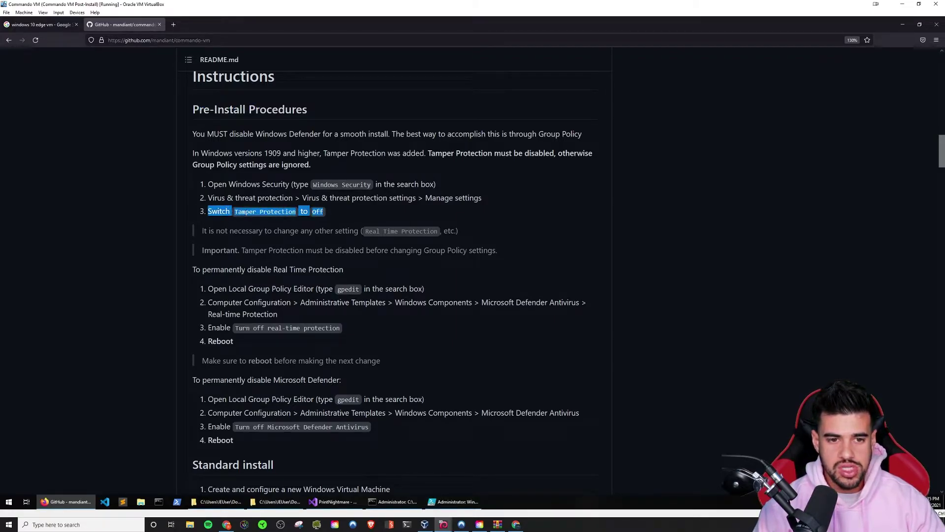
left_click(204, 217)
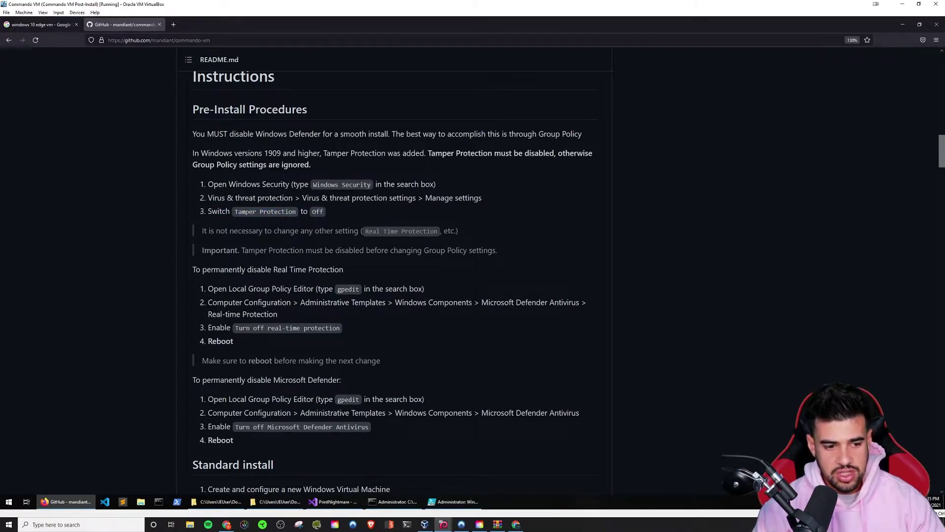
left_click(9, 502)
type("win")
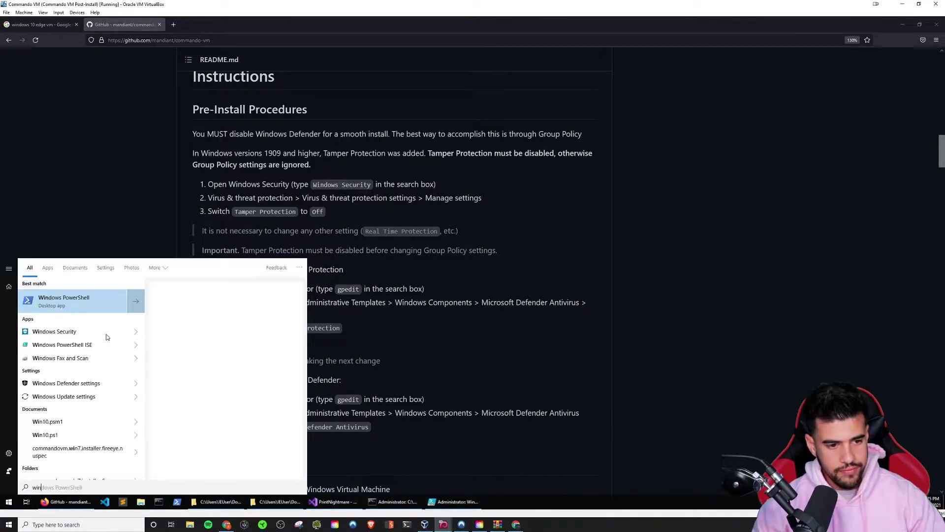
type("dows security")
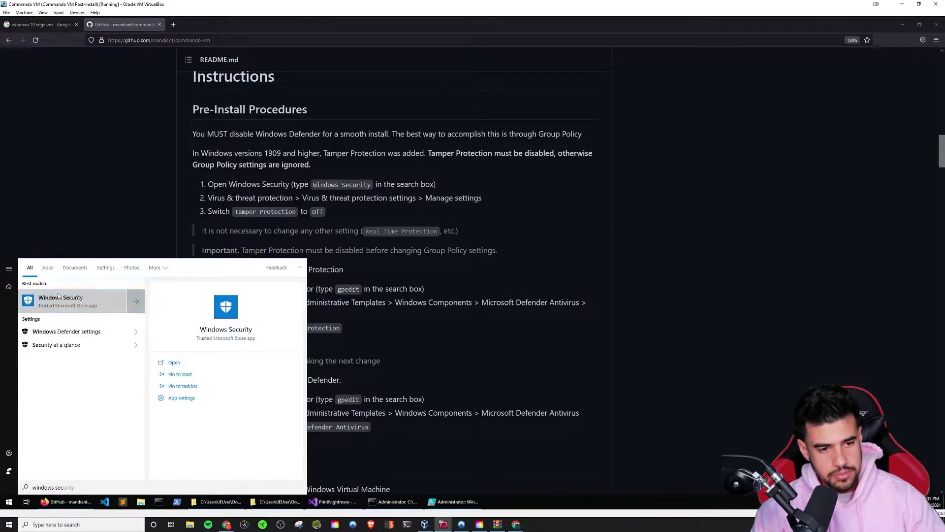
key("Return")
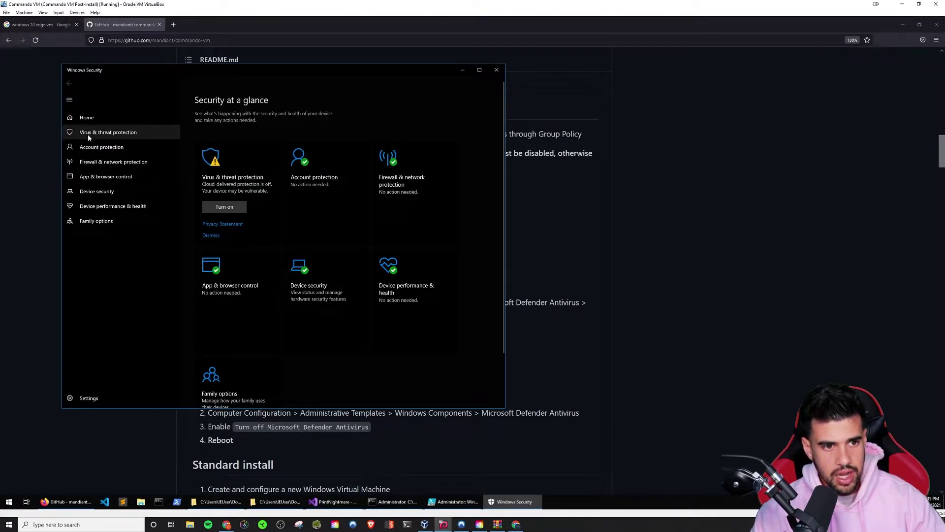
left_click(86, 132)
left_click_drag(280, 70, 559, 105)
left_click(490, 331)
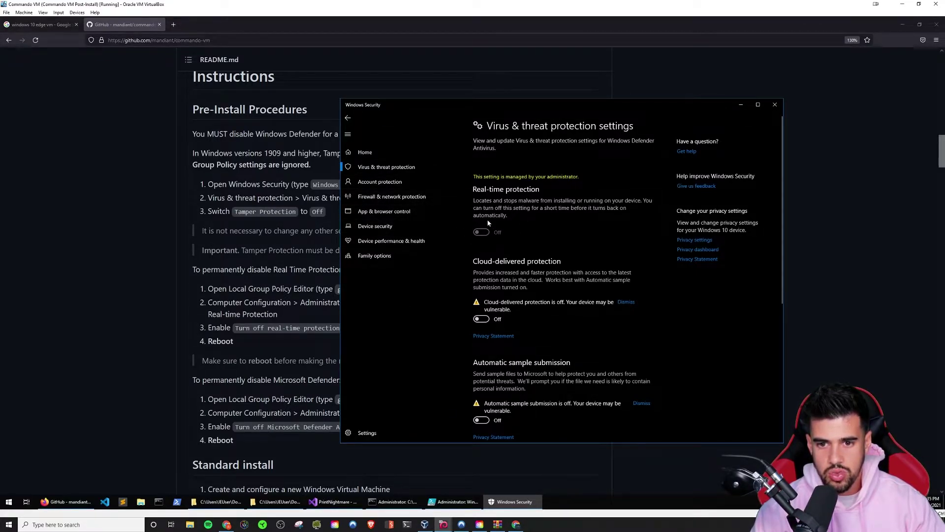
left_click_drag(379, 104, 430, 105)
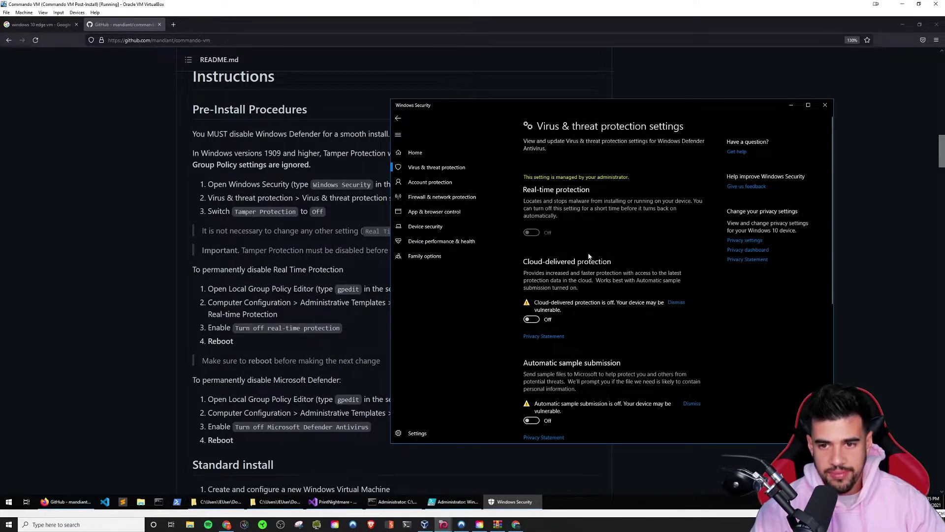
scroll(586, 261, "down", 5)
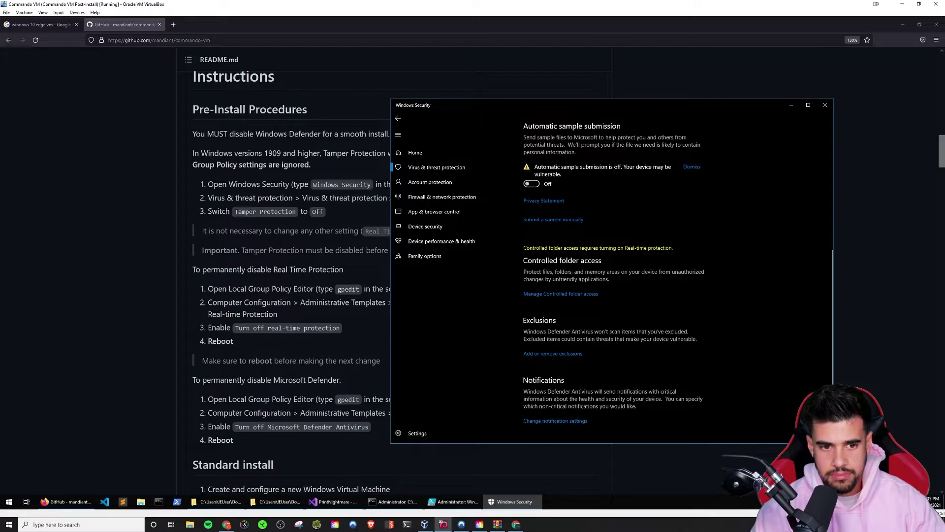
scroll(536, 269, "up", 1)
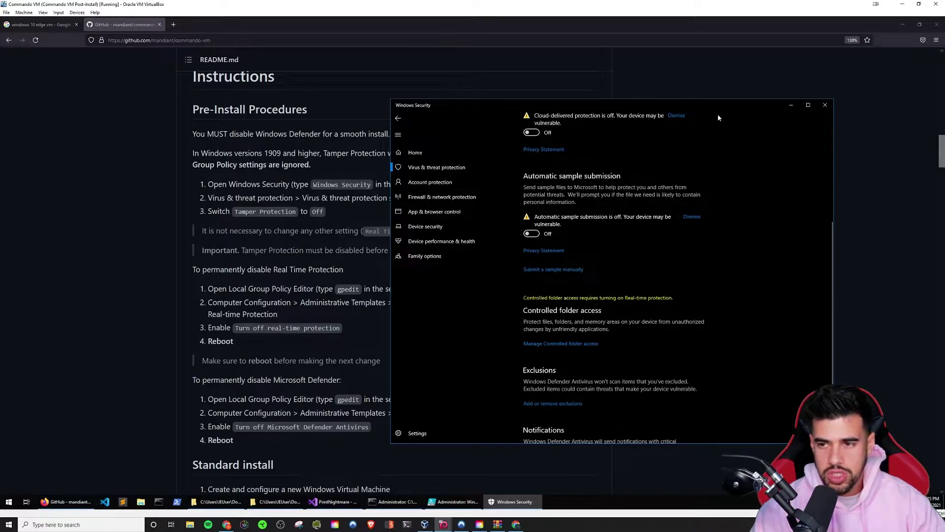
left_click_drag(753, 109, 745, 114)
left_click(783, 105)
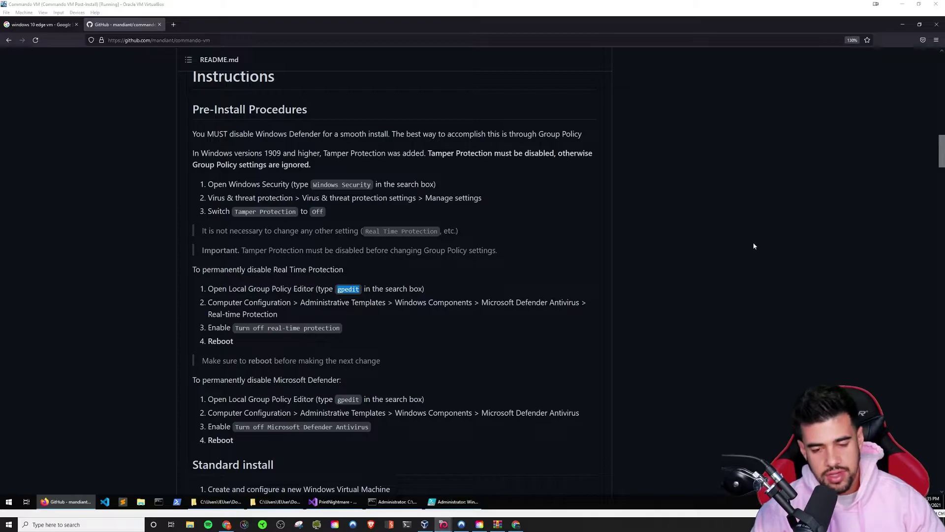
Launch the Local Group Policy Editor with a Start search for 'gpedit' and enlarge its window
left_click(7, 502)
type("gpedit")
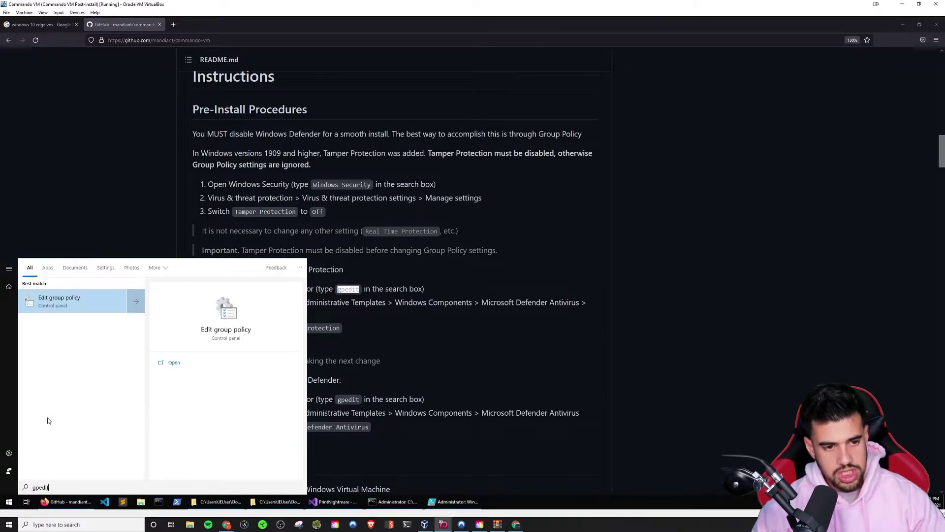
key("Return")
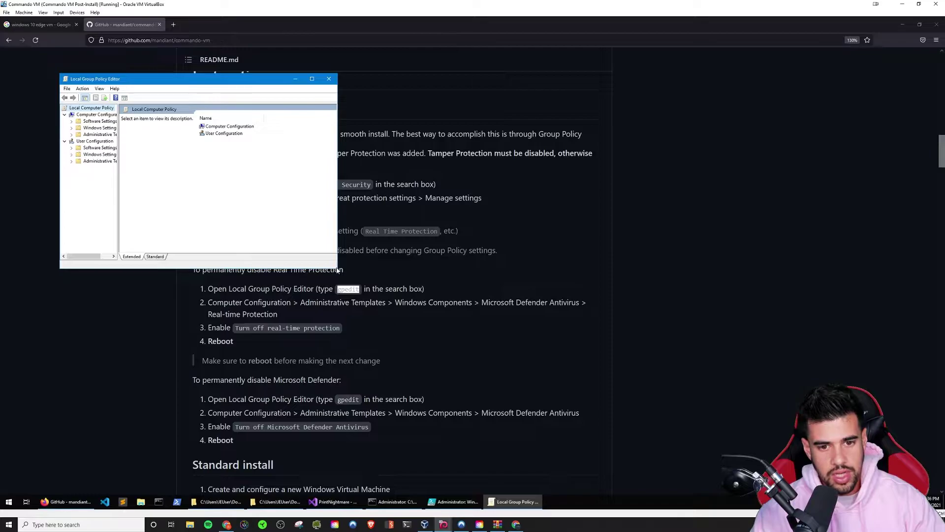
left_click_drag(337, 270, 558, 340)
left_click_drag(298, 82, 389, 138)
Expand Computer Configuration > Administrative Templates > Windows Components in Standard view
double_click(305, 180)
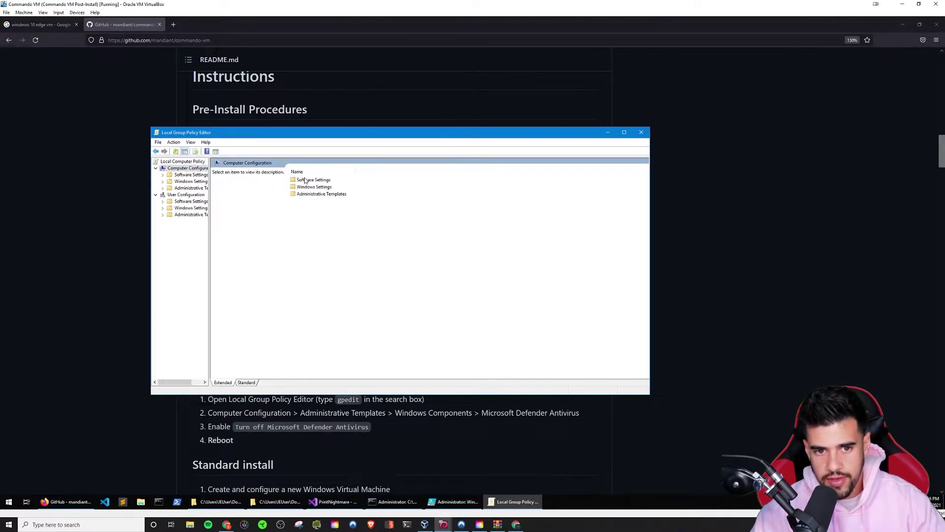
double_click(311, 195)
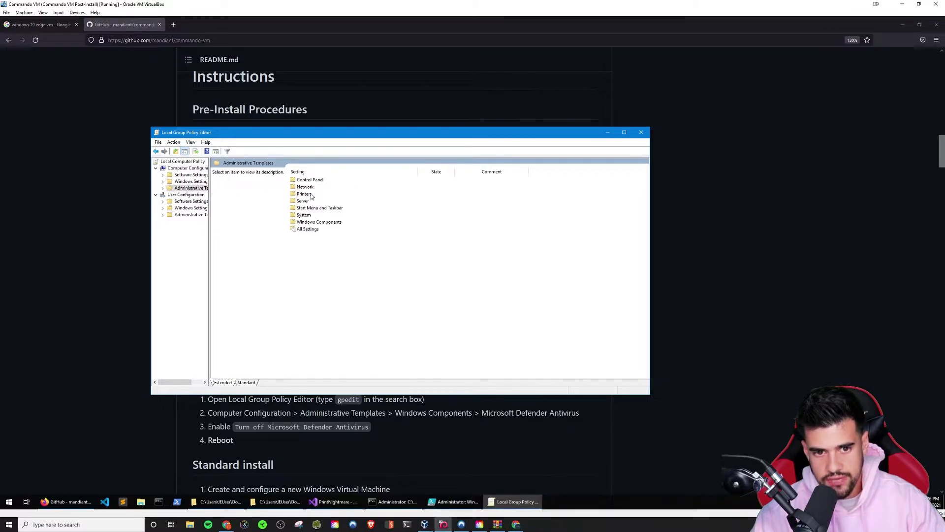
left_click(325, 222)
double_click(326, 223)
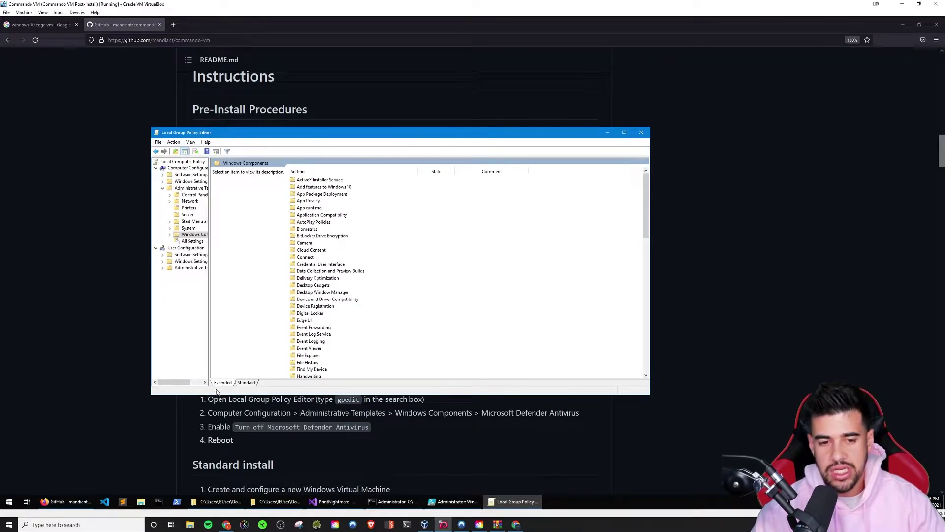
left_click(244, 384)
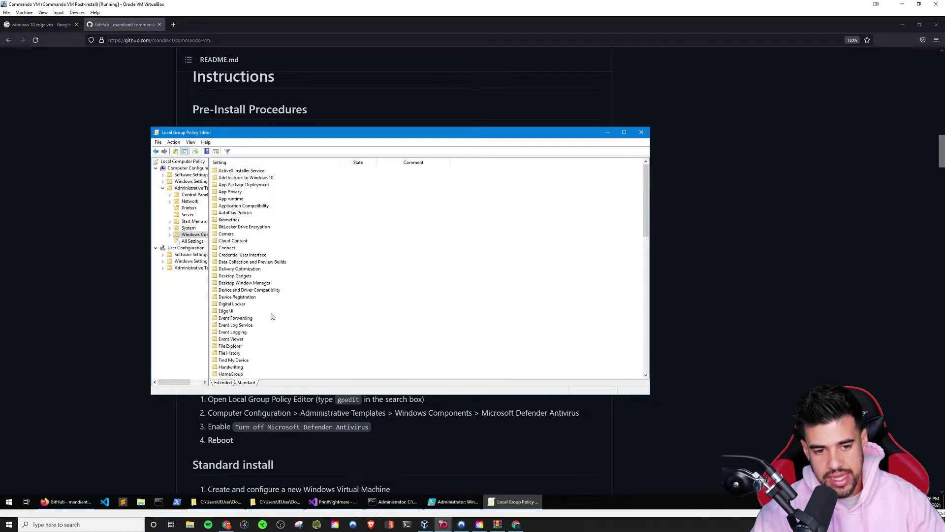
scroll(272, 316, "down", 20)
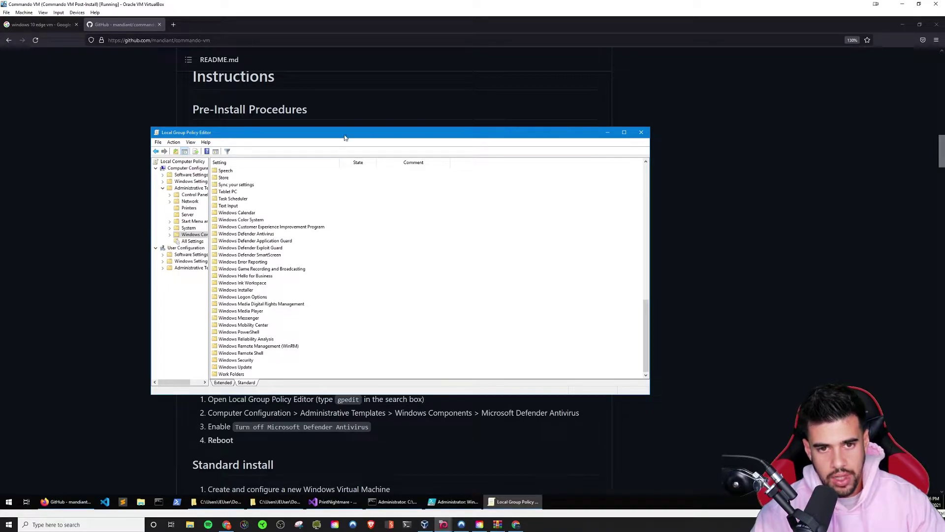
left_click_drag(343, 137, 599, 107)
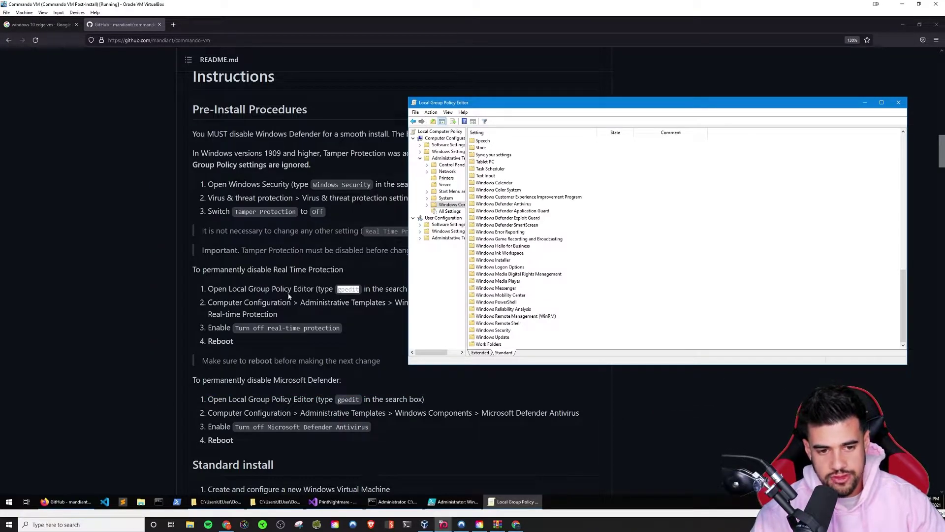
scroll(288, 321, "down", 2)
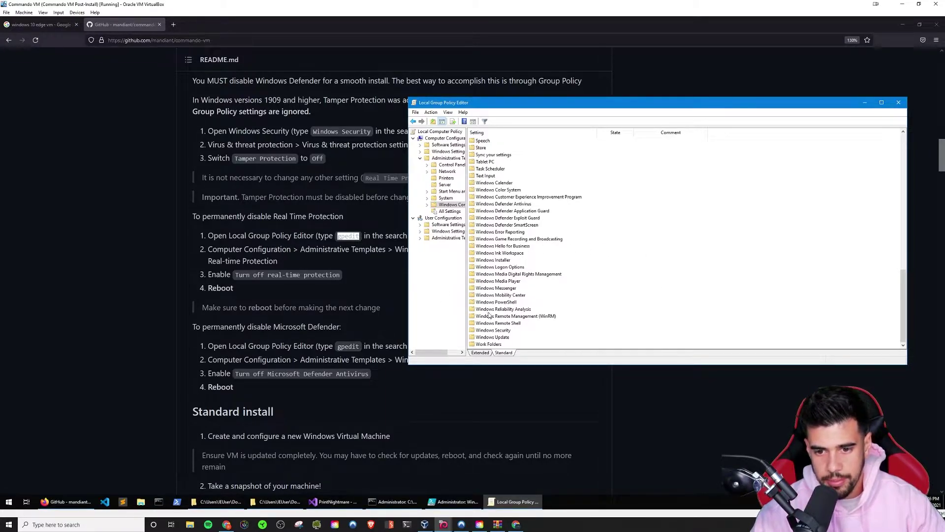
Under Windows Defender Antivirus > Real-time Protection, confirm 'Turn off real-time protection' is Enabled
left_click(496, 206)
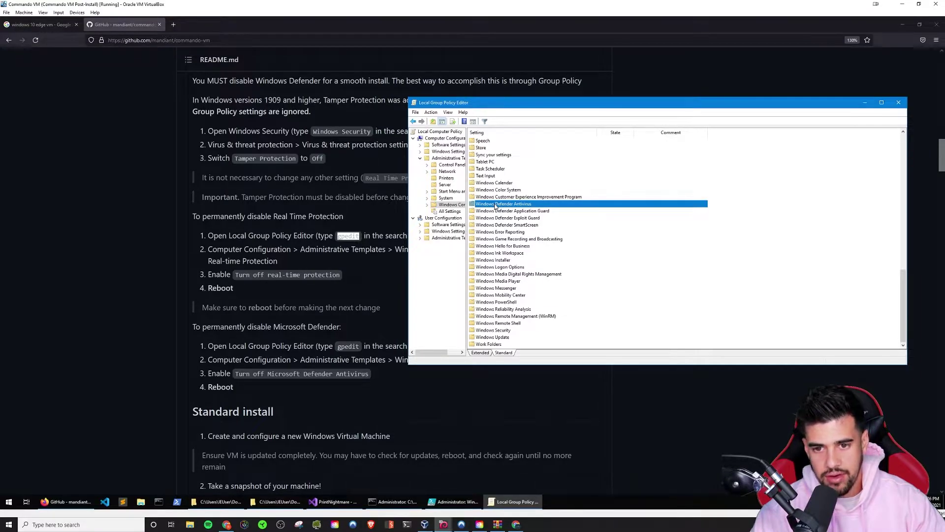
double_click(501, 205)
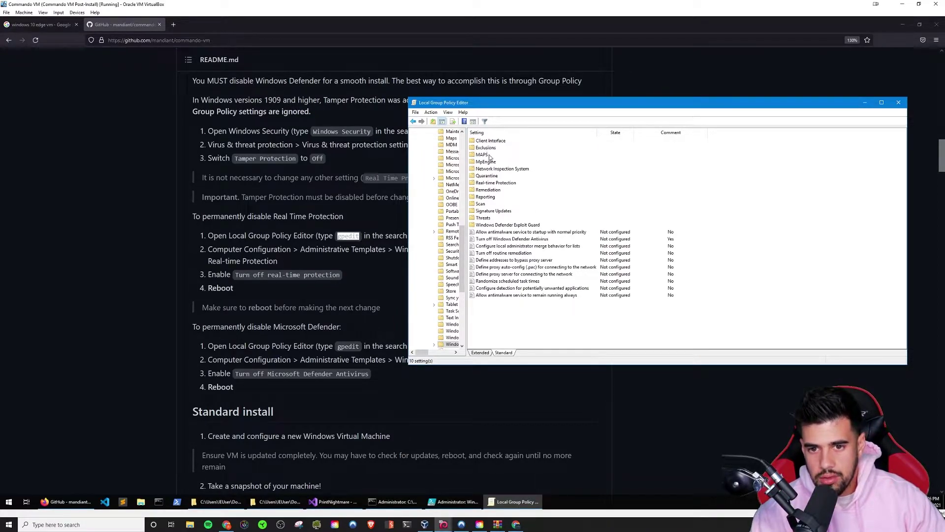
double_click(488, 184)
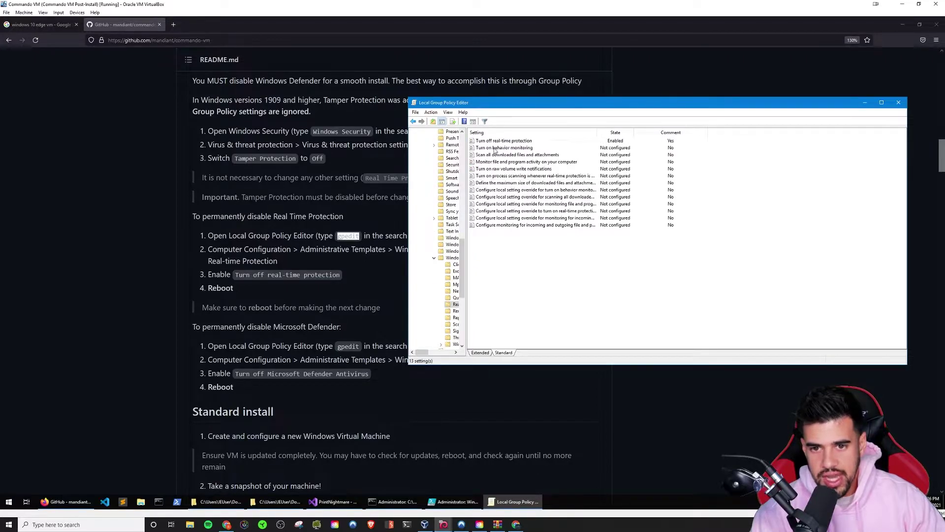
left_click(502, 141)
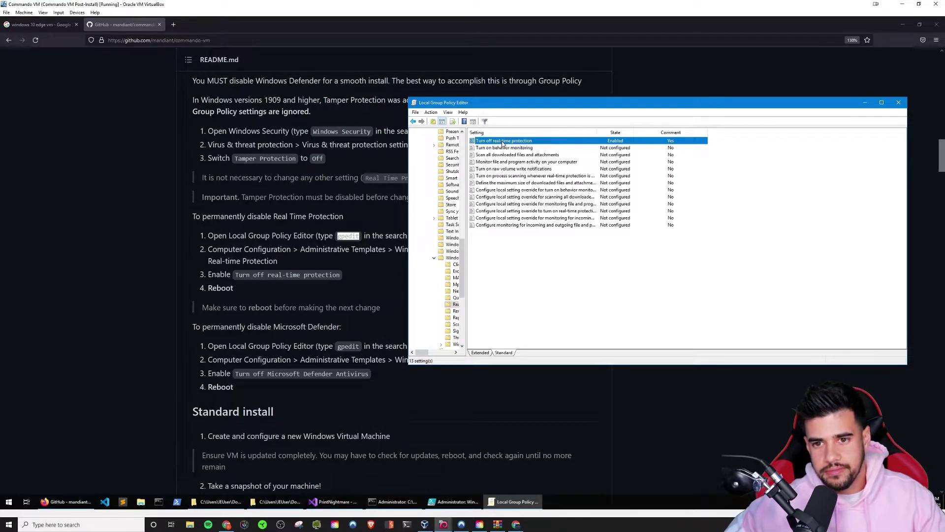
double_click(503, 141)
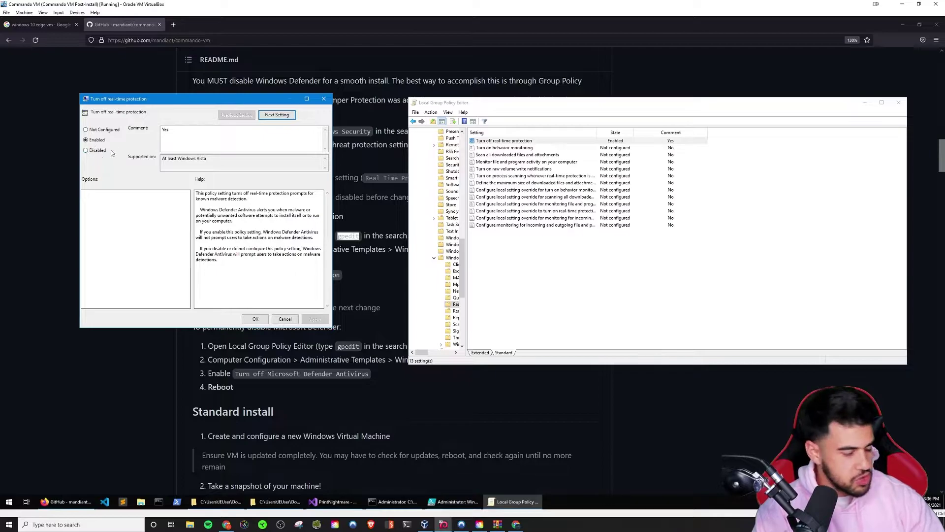
left_click(324, 99)
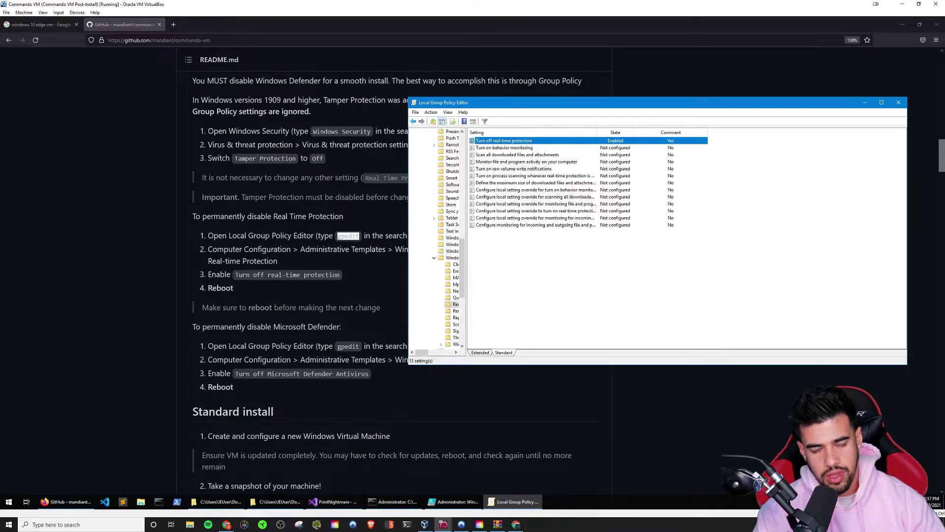
scroll(345, 271, "down", 2)
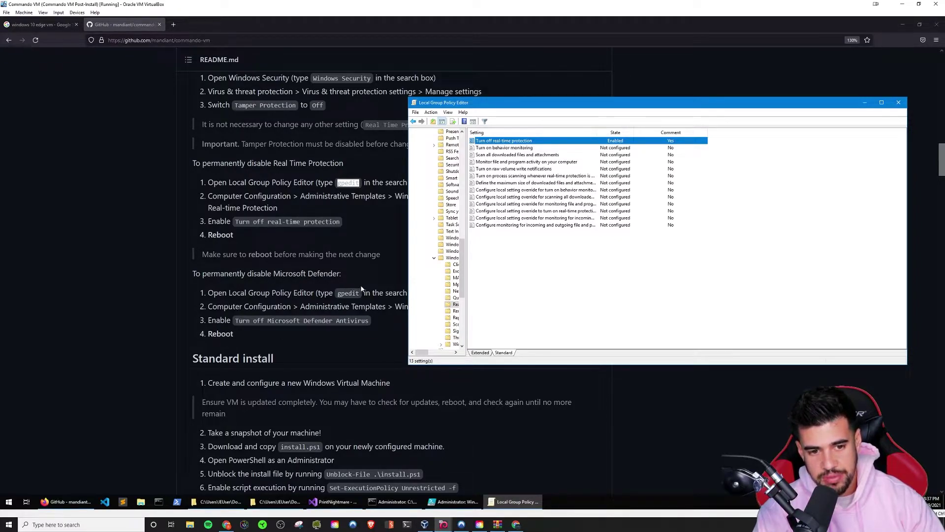
Set the 'Turn off Windows Defender Antivirus' policy to Enabled, apply it, and close the dialog
left_click(414, 122)
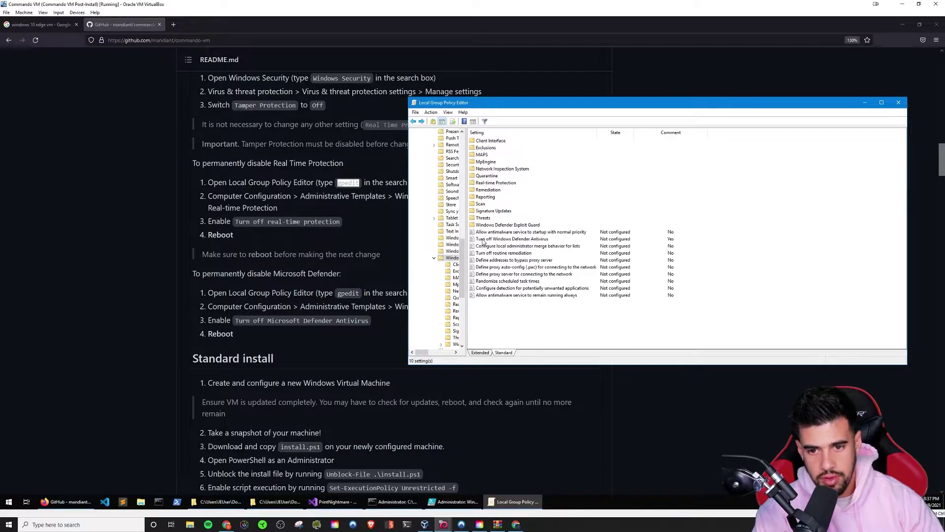
double_click(483, 241)
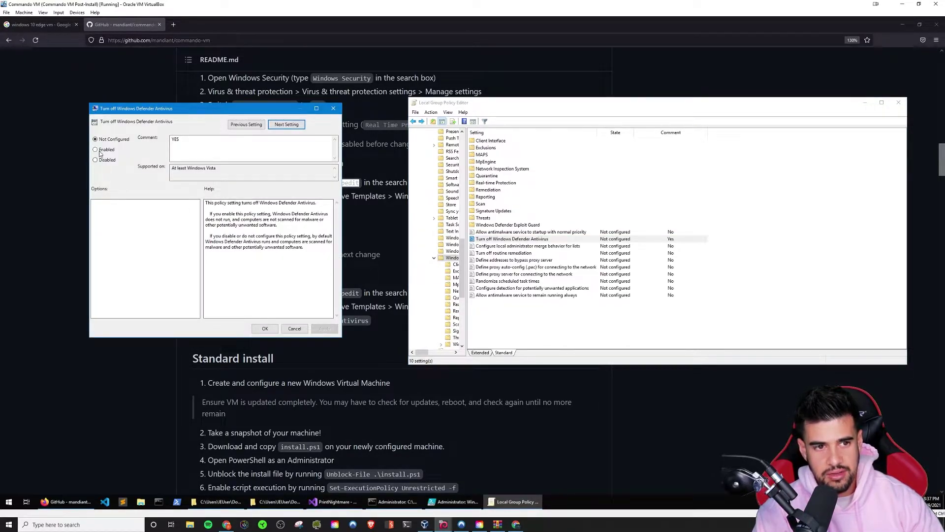
left_click(95, 150)
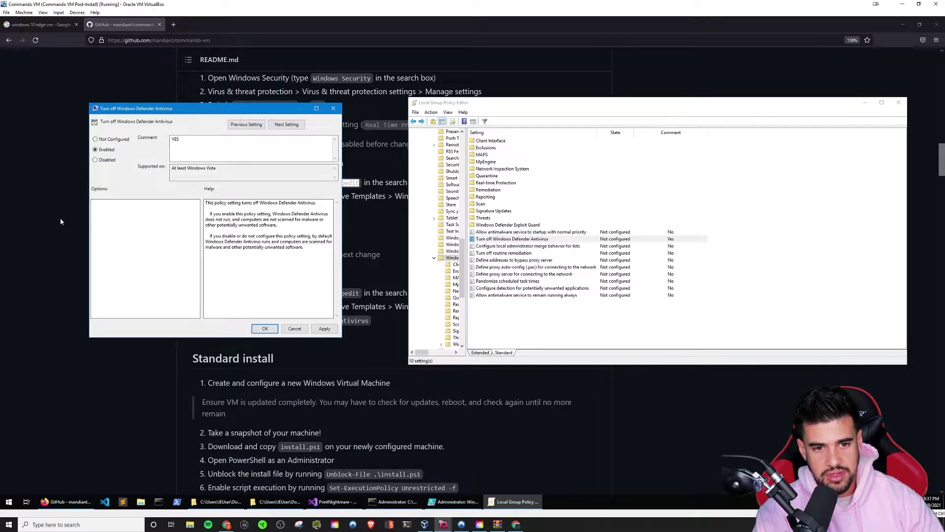
left_click(321, 328)
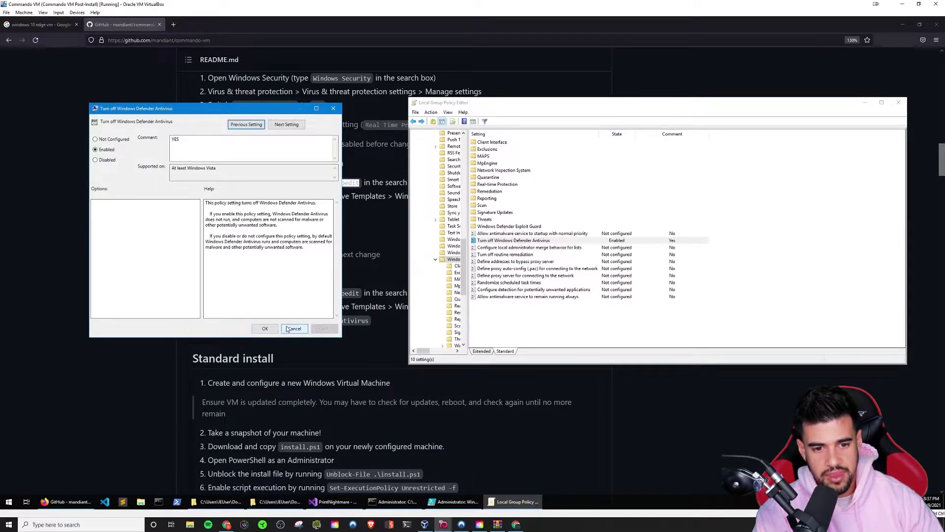
left_click(295, 328)
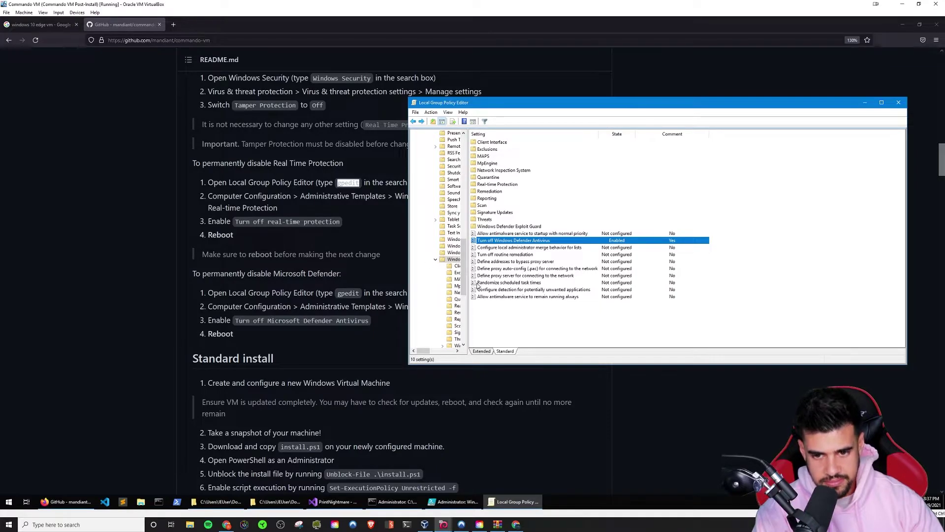
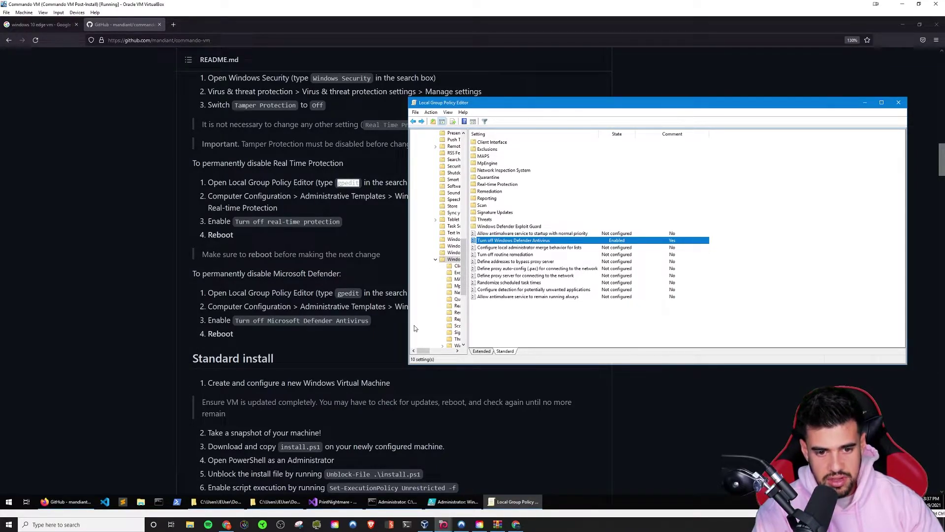
Bring the commando-vm README to the front and scroll to its Standard install steps for install.ps1
left_click(370, 339)
scroll(371, 334, "down", 1)
scroll(371, 334, "down", 3)
scroll(316, 274, "down", 2)
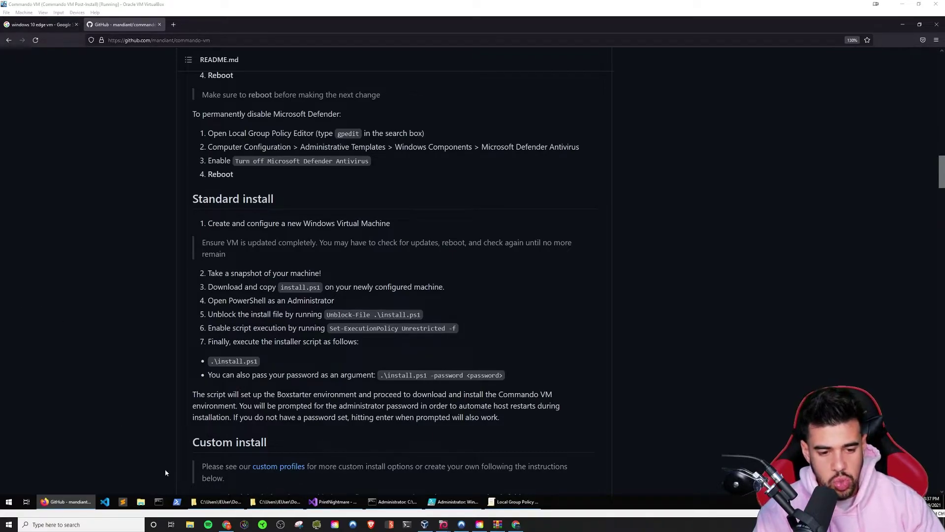
Search the Start menu for 'power' and run Windows PowerShell ISE as Administrator
left_click(9, 502)
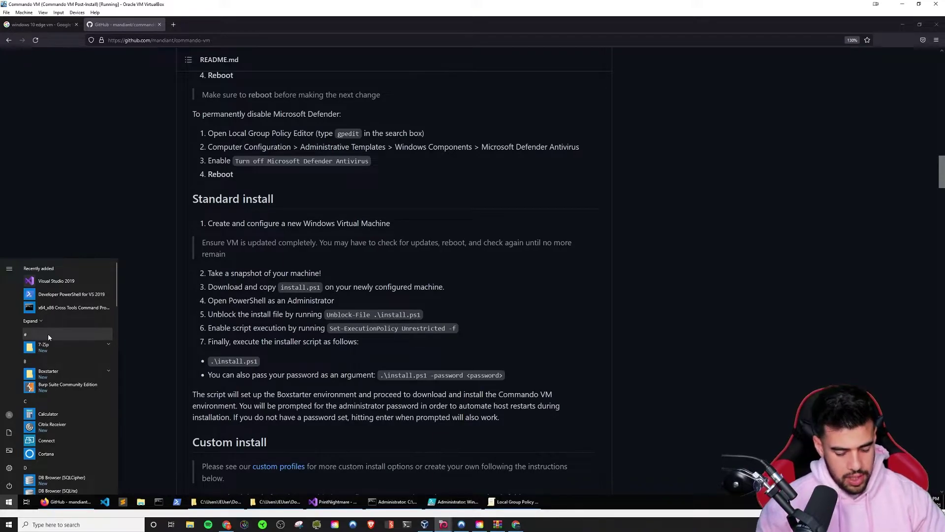
type("power")
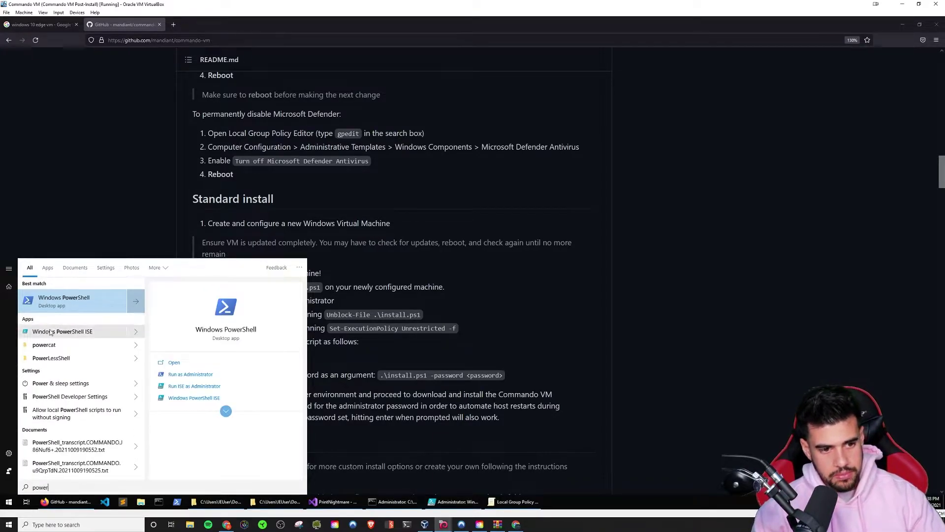
right_click(51, 333)
left_click(74, 339)
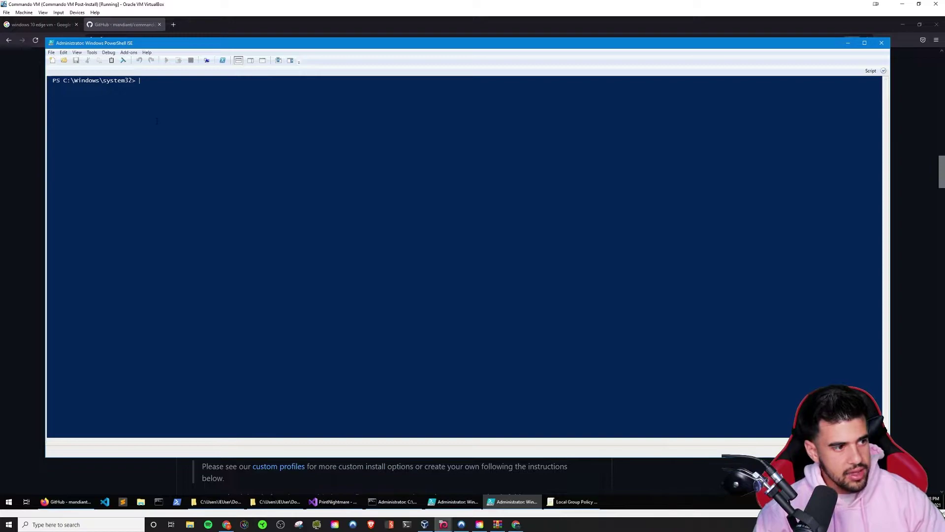
Run Get-MpComputerStatus and highlight the 'AntivirusEnabled : True' line in its output
type("et")
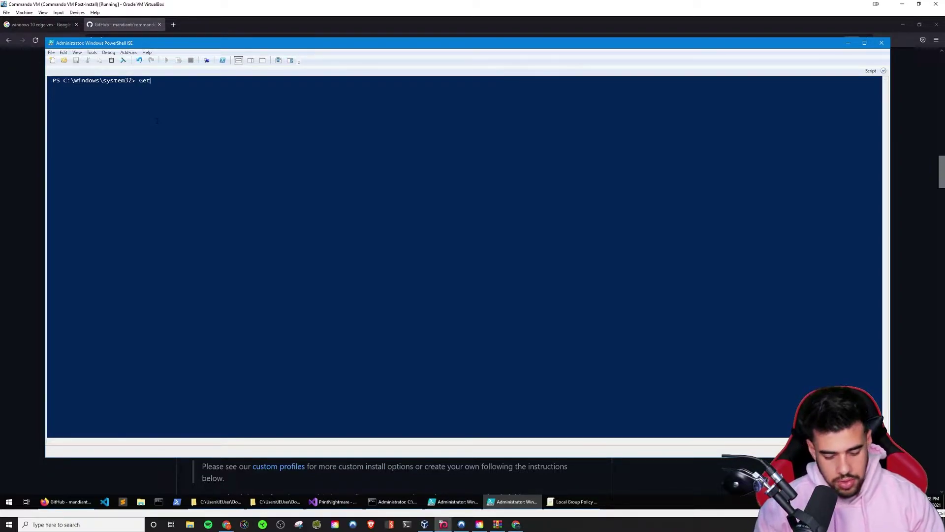
type("-Mp")
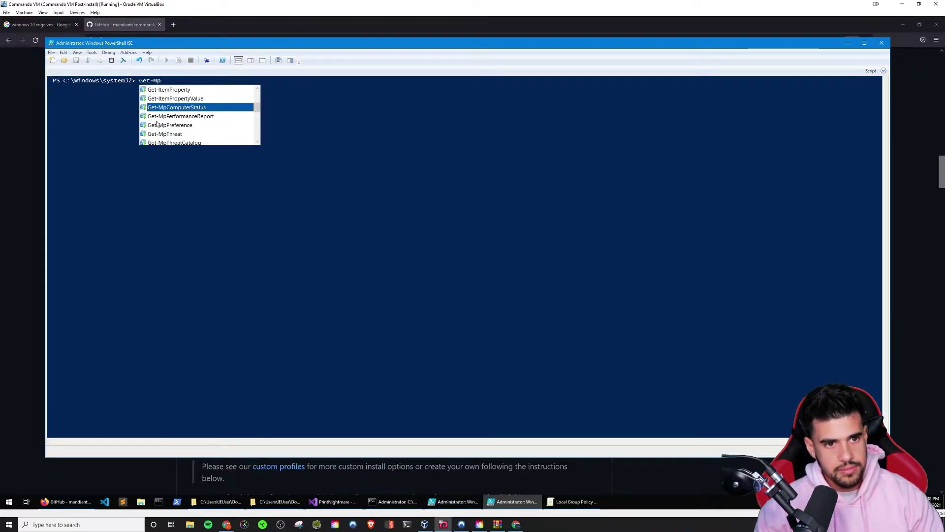
key("Return")
key("Return")
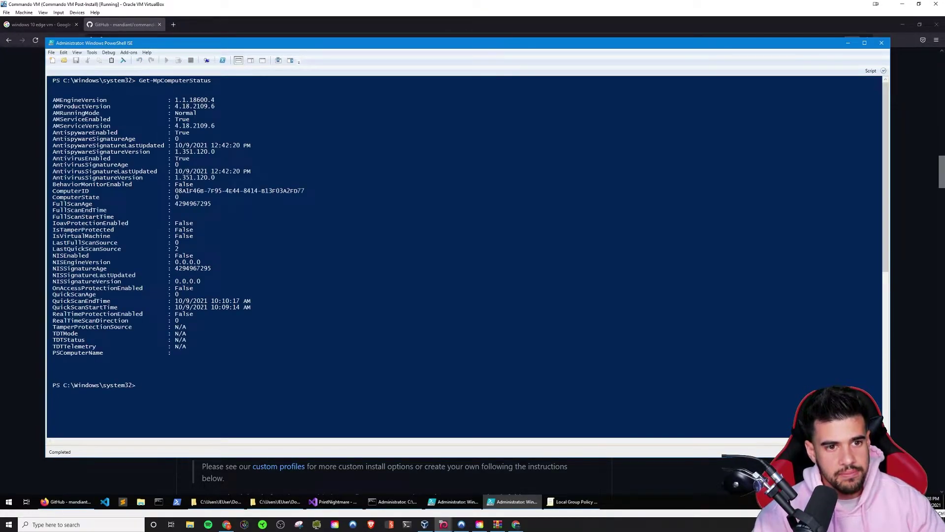
left_click_drag(53, 158, 191, 158)
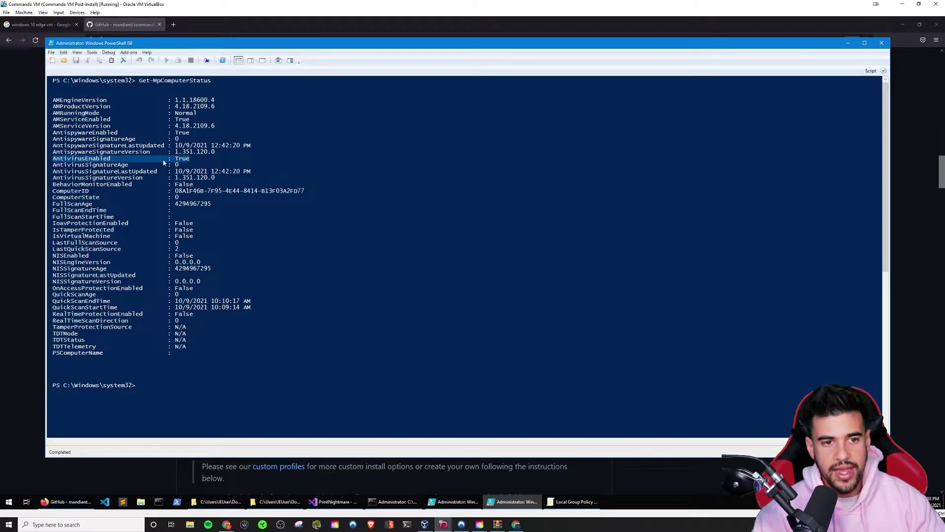
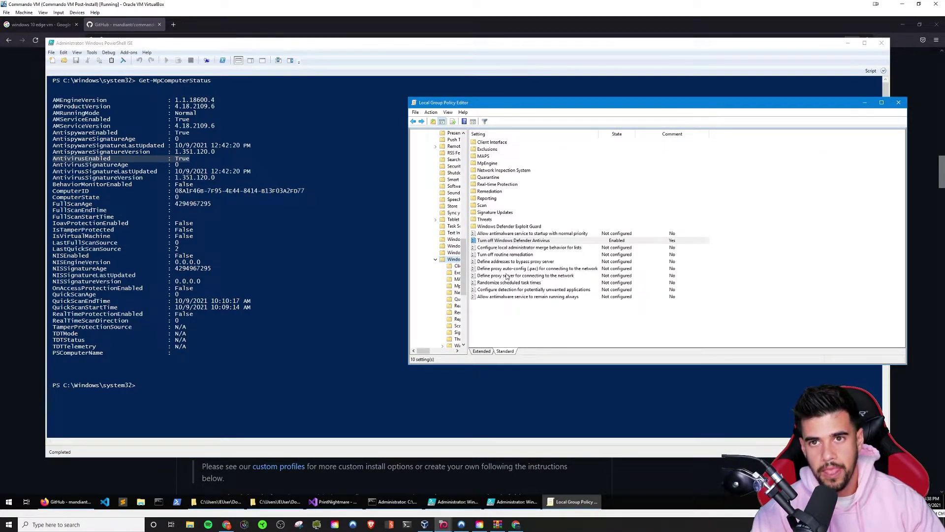
Leave the Group Policy Editor for PowerShell ISE and bring up Windows search from the Start menu
key("alt+Tab")
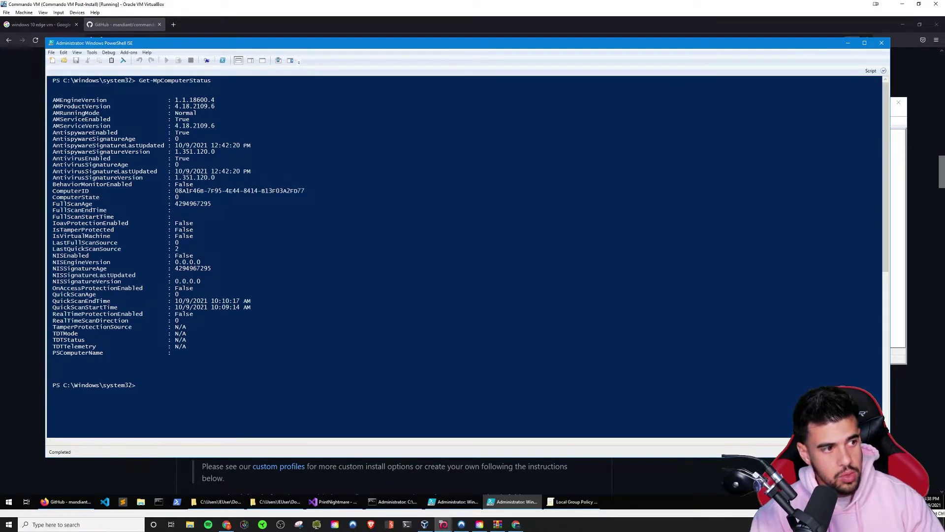
left_click(9, 502)
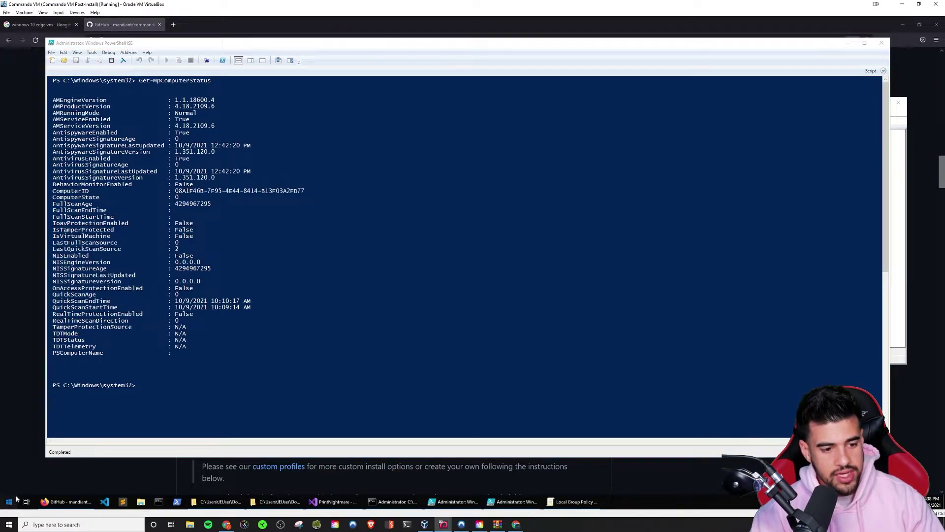
left_click(134, 373)
key("super")
Search 'reg' to launch Registry Editor and reposition its window down and to the right
type("reg")
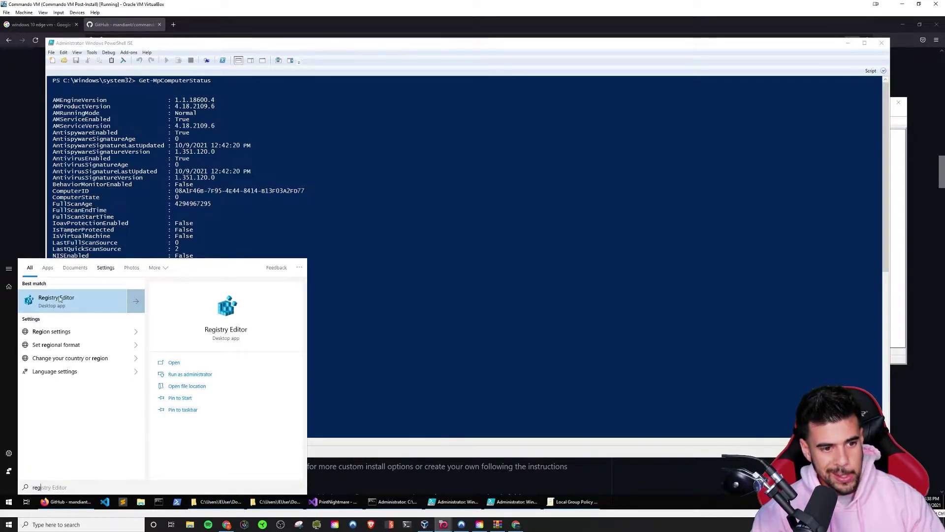
key("Return")
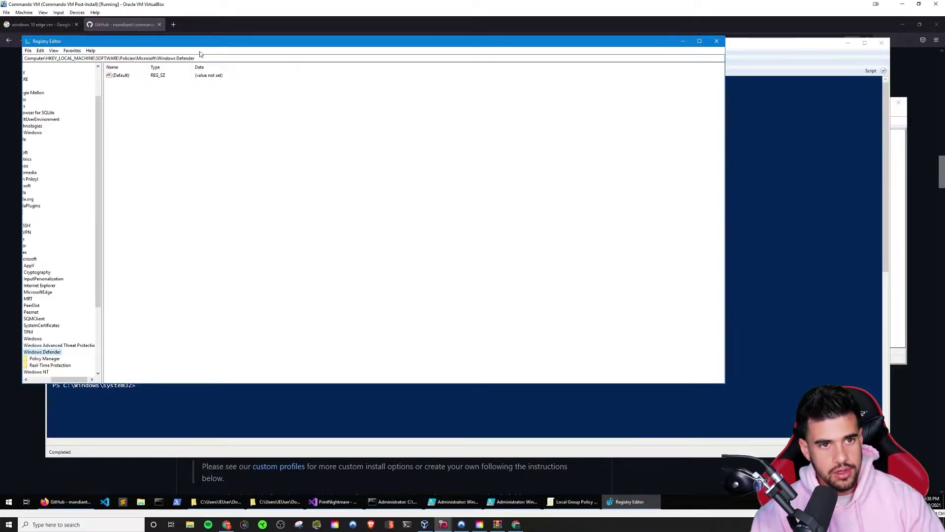
left_click_drag(288, 47, 420, 87)
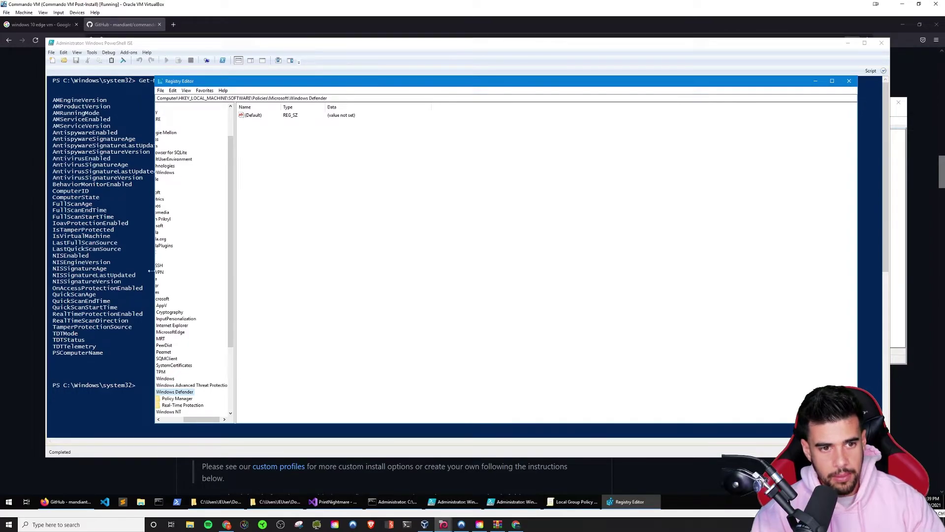
Scroll the key tree to the top, then collapse and re-expand HKEY_LOCAL_MACHINE
left_click_drag(212, 419, 126, 420)
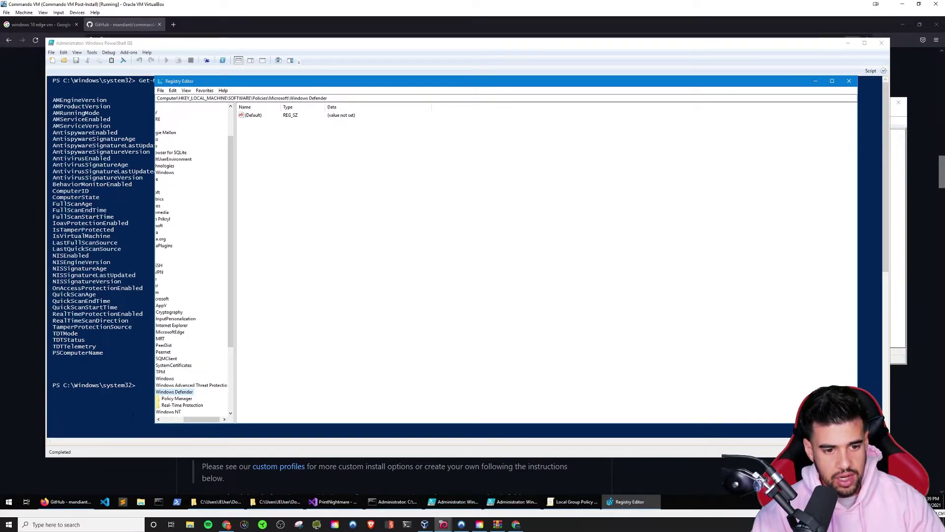
left_click(166, 419)
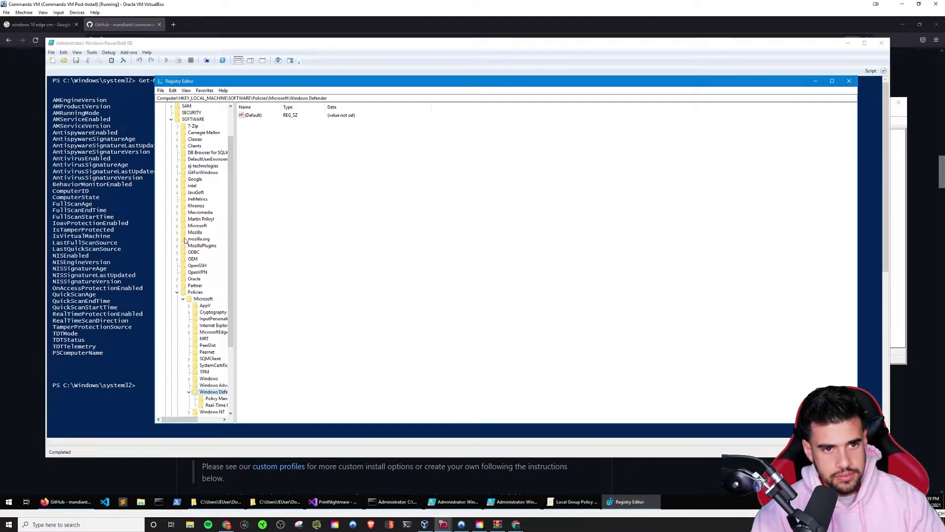
scroll(184, 231, "up", 2)
left_click(165, 127)
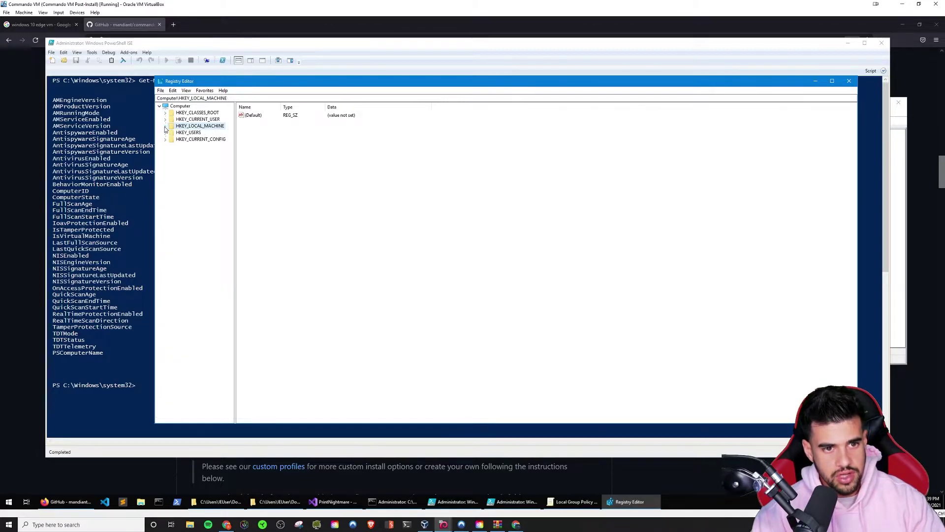
left_click(166, 128)
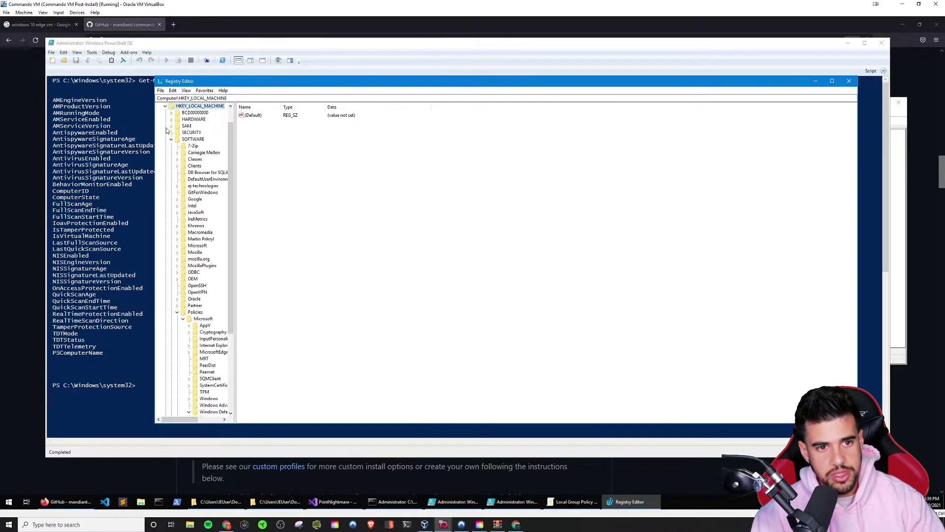
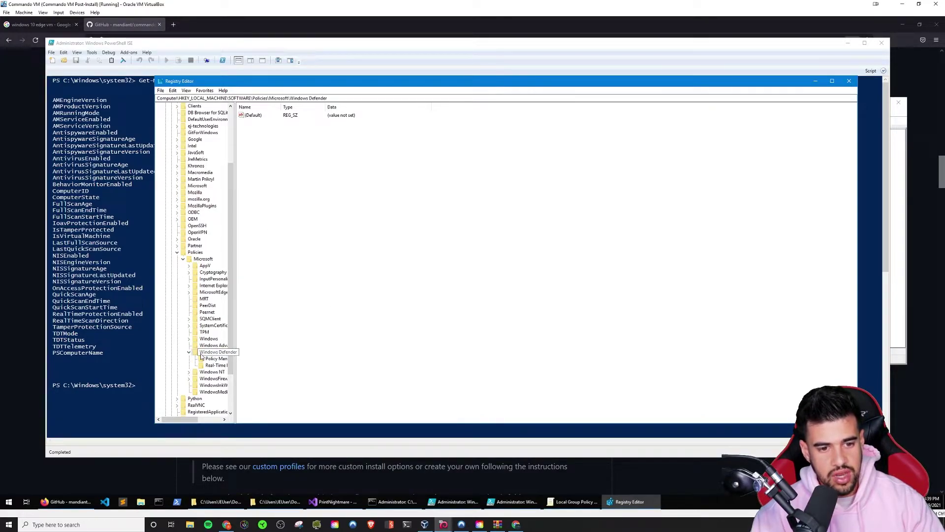
Create a DWORD (32-bit) value named New Value #1 under HKLM\SOFTWARE\Policies\Microsoft\Windows Defender
right_click(279, 132)
mouse_move(288, 135)
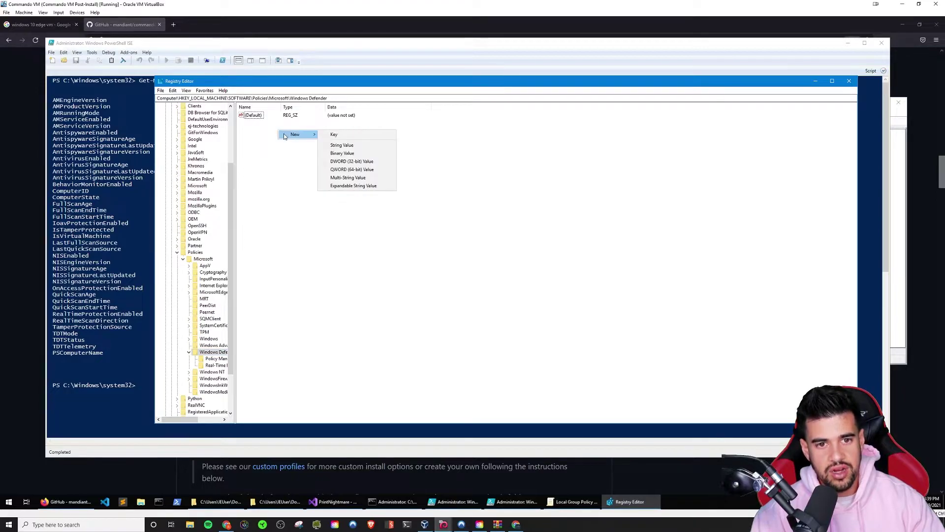
left_click(339, 161)
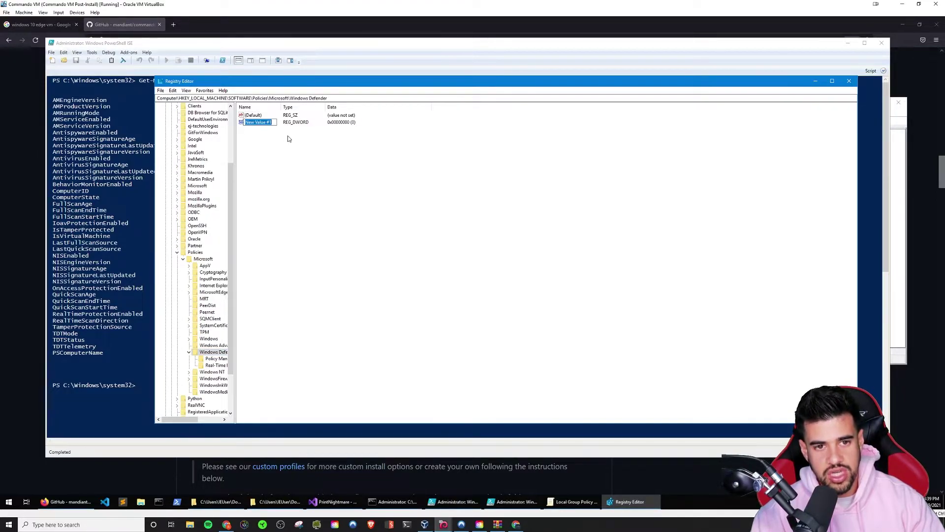
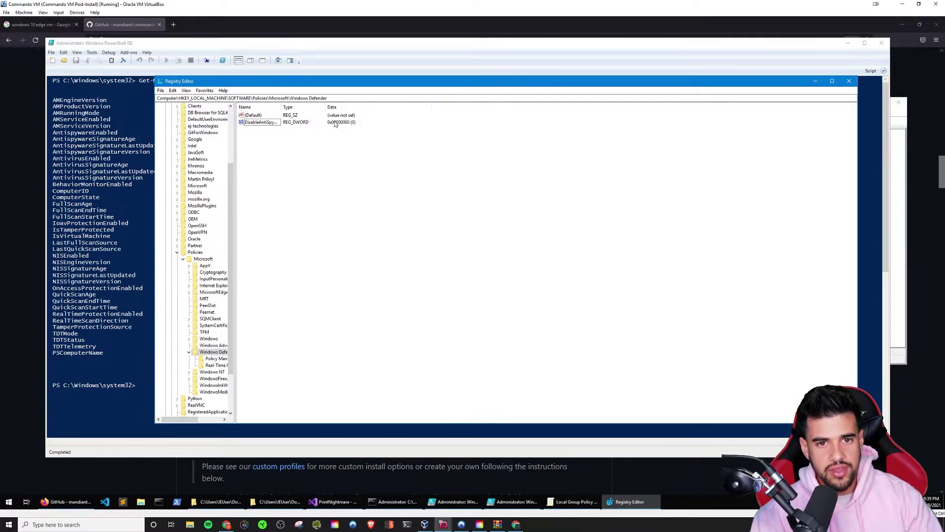
Bring up the Edit DWORD (32-bit) Value dialog for the new DisableAntiSpyware value
double_click(259, 123)
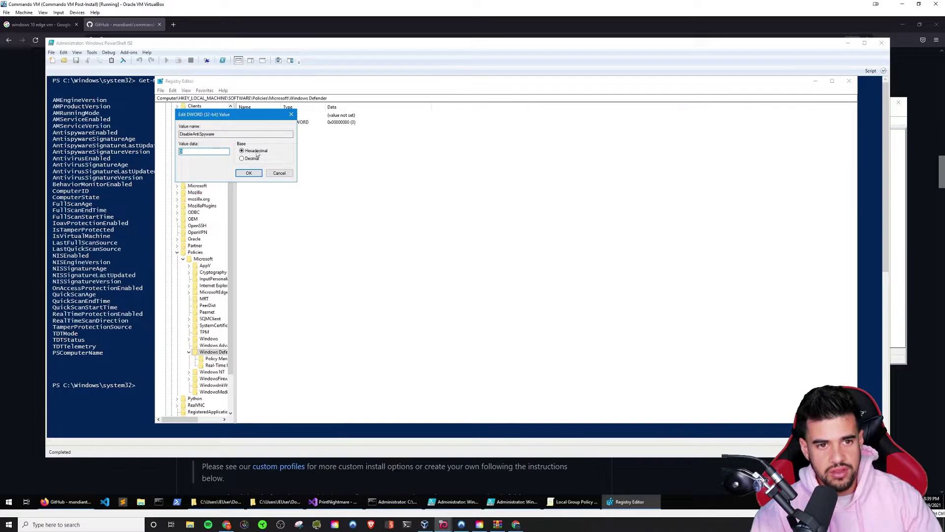
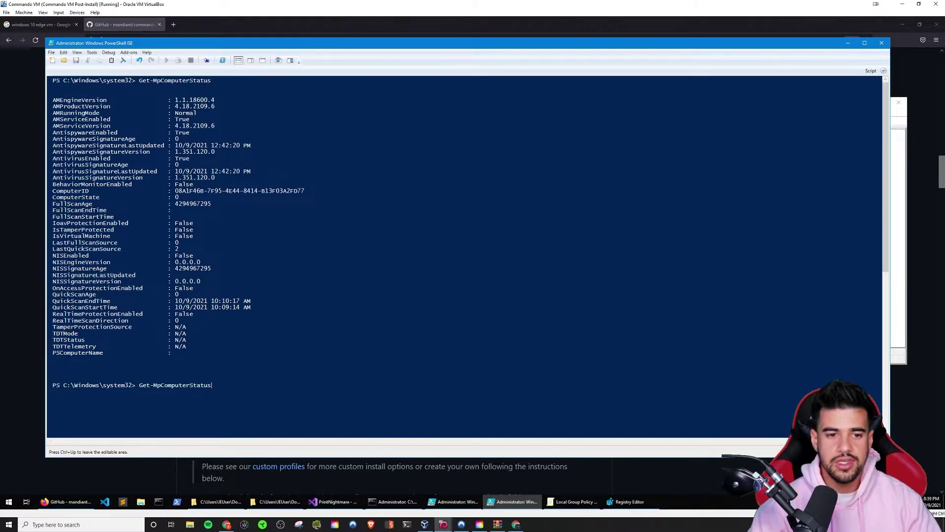
Minimize PowerShell ISE and Registry Editor to bring Local Group Policy Editor forward
left_click(847, 43)
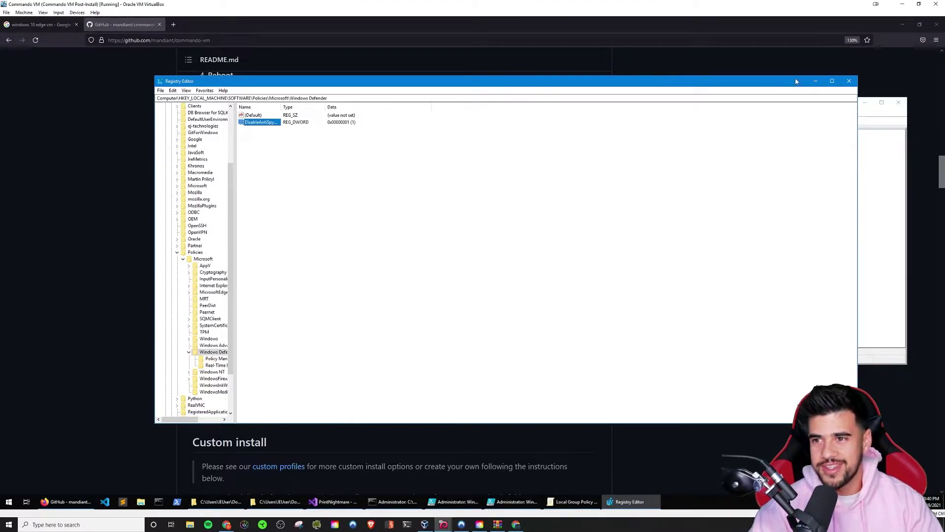
left_click(816, 81)
Shift the Group Policy Editor window up-left, keeping the Enabled Defender policy visible
left_click_drag(527, 105, 512, 92)
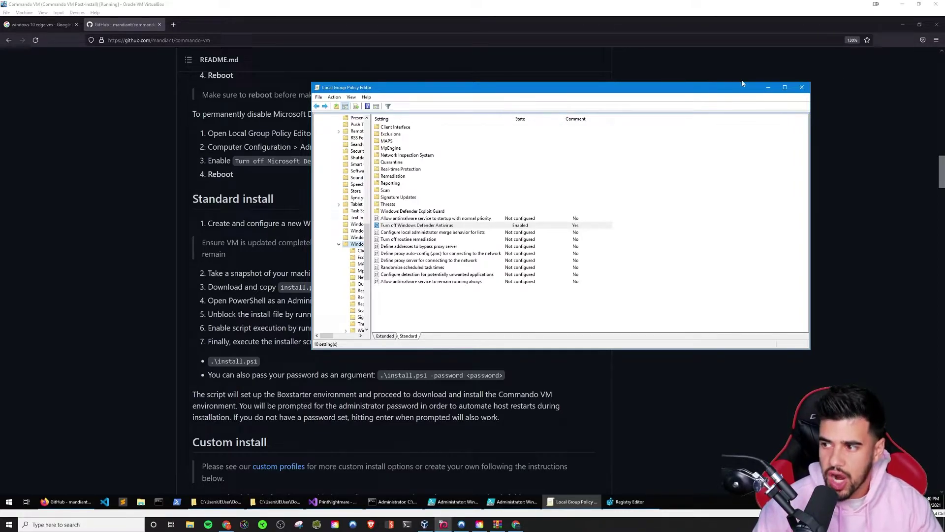
Minimize Group Policy Editor and skim the commando-vm README's Pre-Install and Standard install sections
left_click(768, 88)
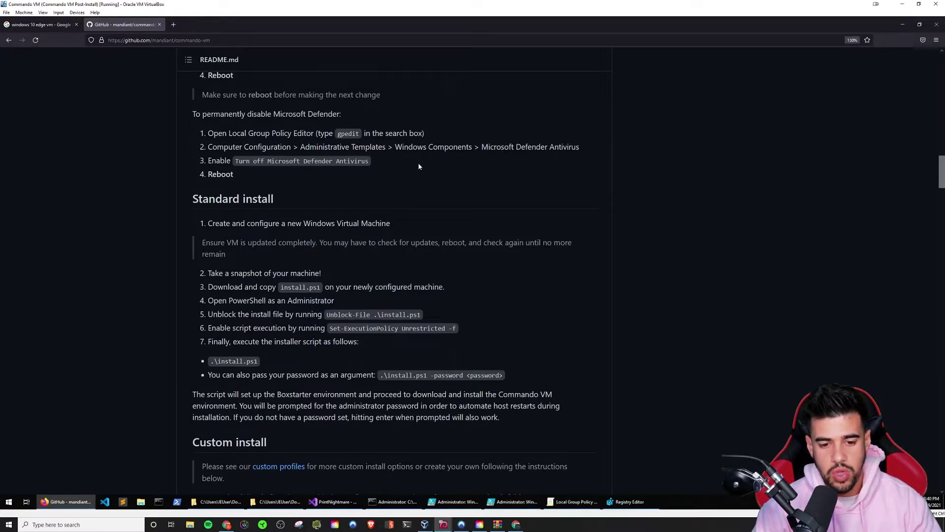
scroll(418, 163, "down", 2)
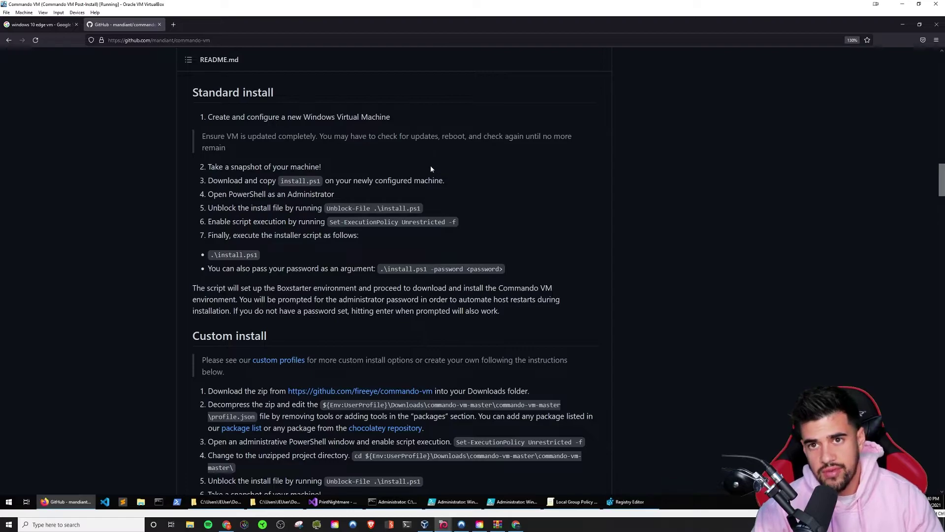
scroll(423, 172, "up", 3)
scroll(422, 172, "down", 4)
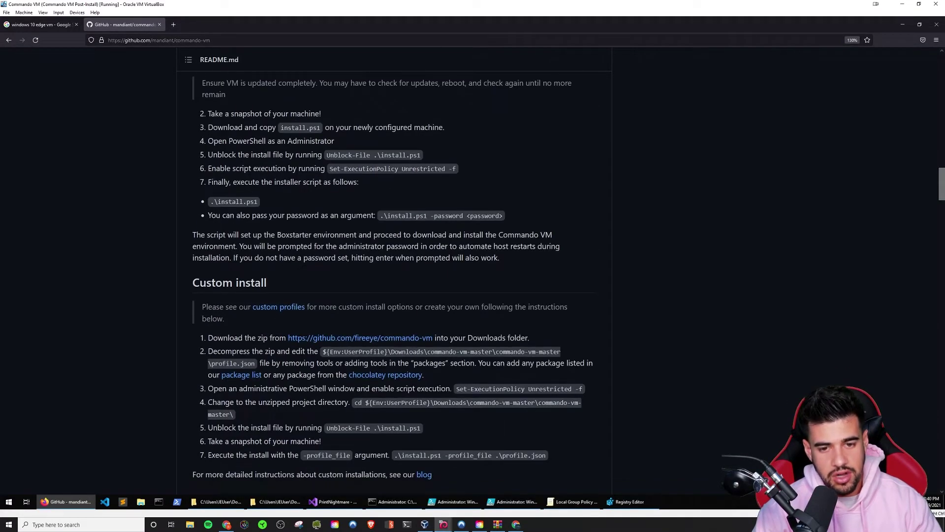
scroll(313, 231, "up", 3)
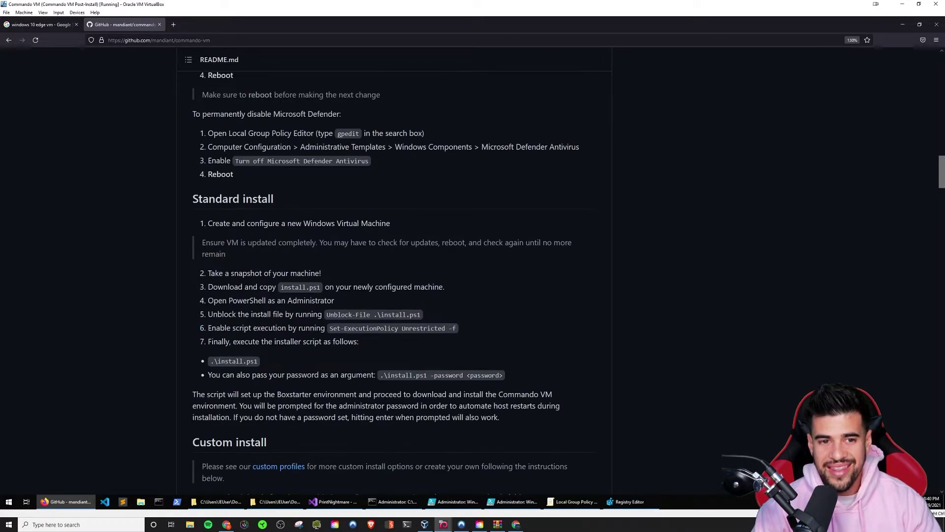
scroll(254, 266, "up", 5)
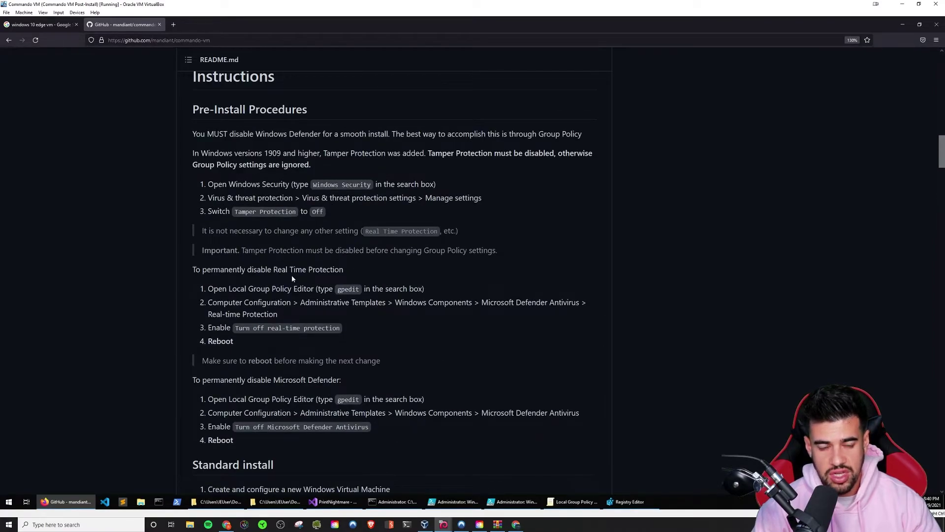
scroll(291, 277, "down", 4)
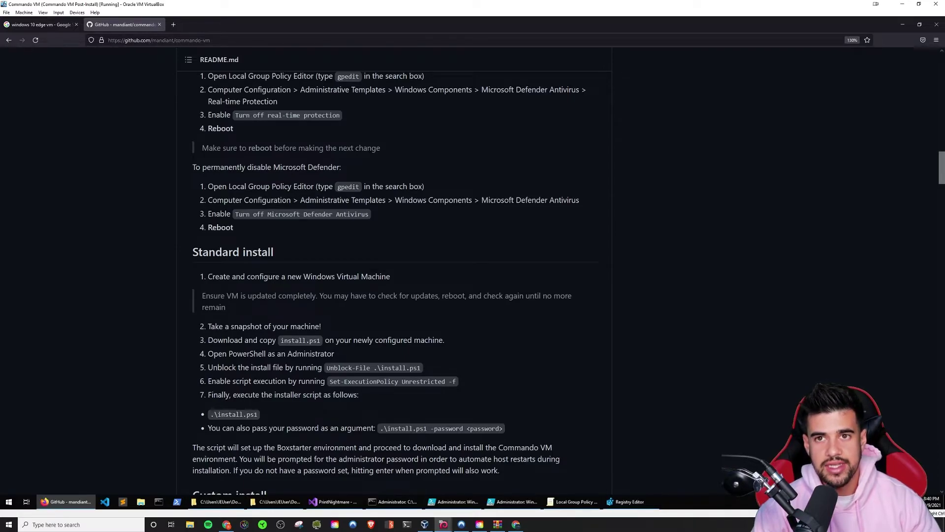
scroll(290, 239, "down", 3)
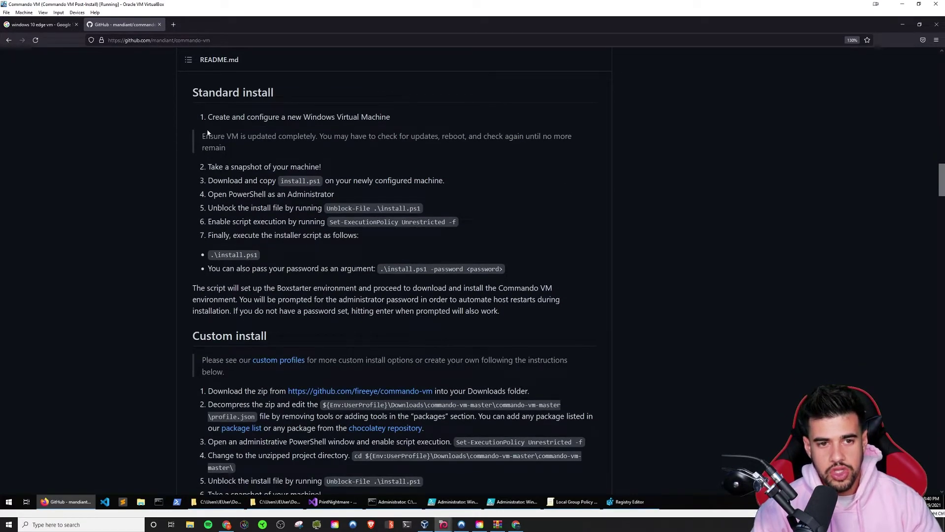
scroll(197, 192, "up", 20)
View the repository's Code menu with its Clone and Download ZIP options, then close it
scroll(394, 181, "up", 6)
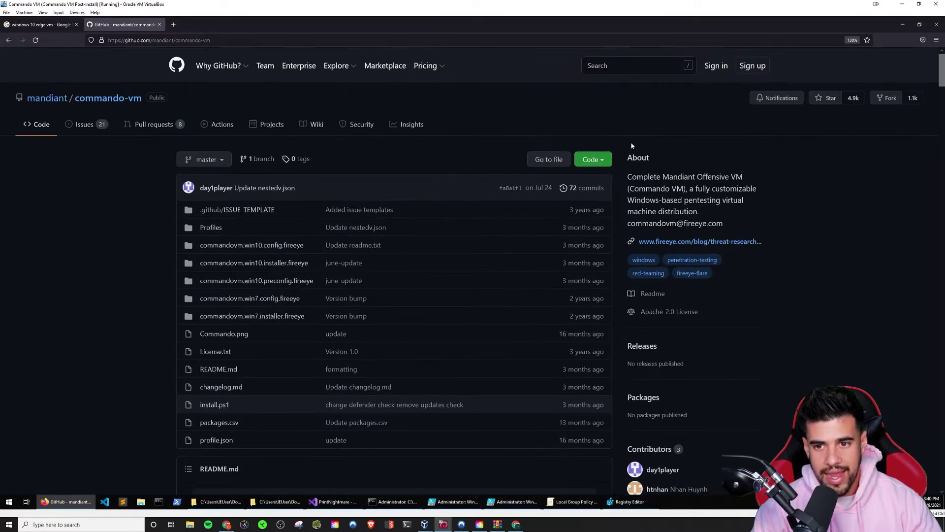
left_click(601, 162)
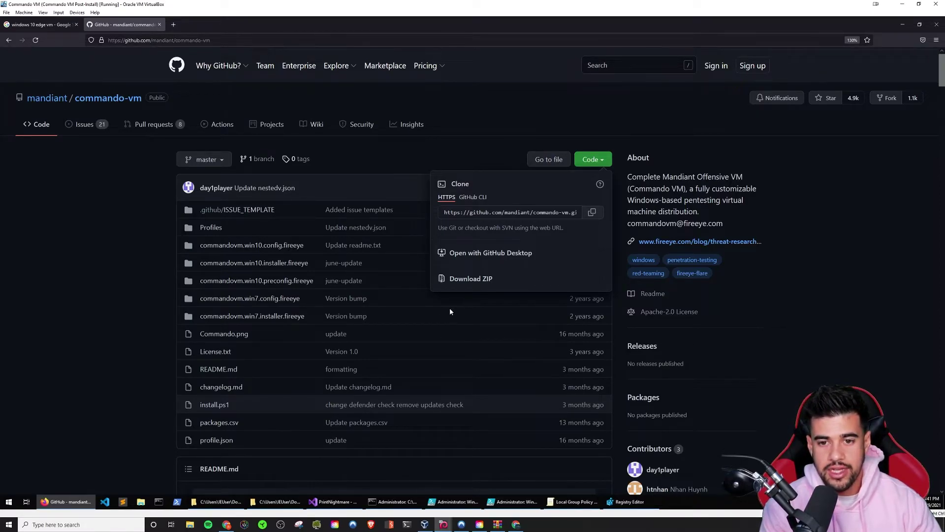
left_click(597, 160)
Read down the README to the Pre-Install Procedures for disabling Tamper Protection and Defender
scroll(397, 172, "down", 4)
scroll(403, 169, "down", 2)
scroll(480, 183, "down", 1)
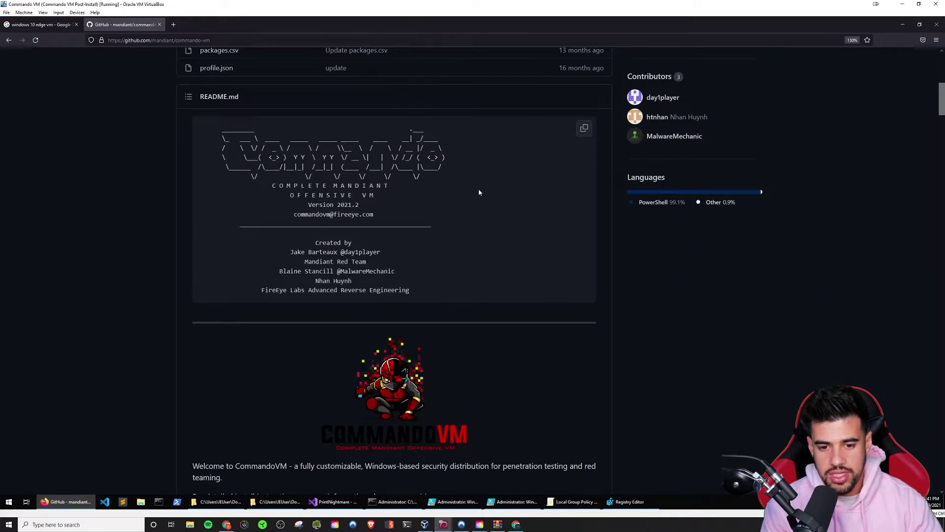
scroll(482, 189, "down", 1)
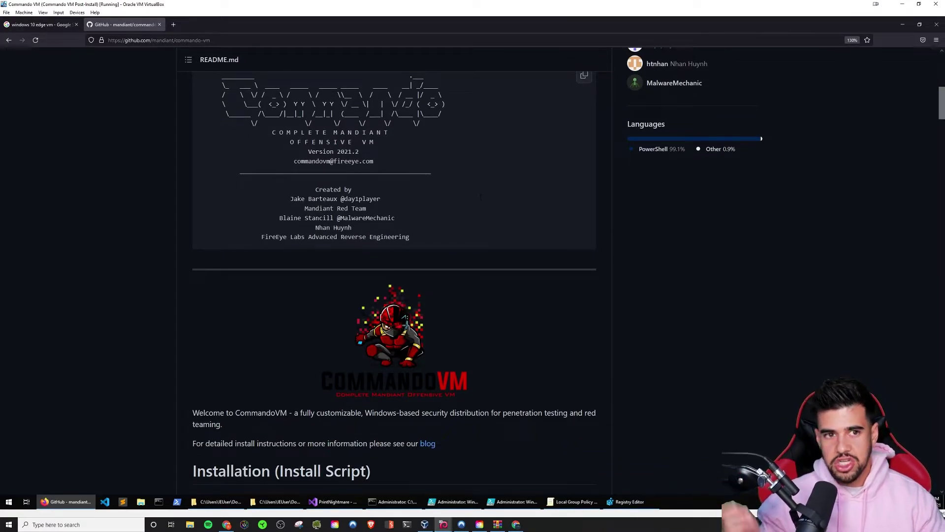
scroll(432, 226, "down", 3)
scroll(431, 227, "down", 5)
scroll(393, 220, "down", 2)
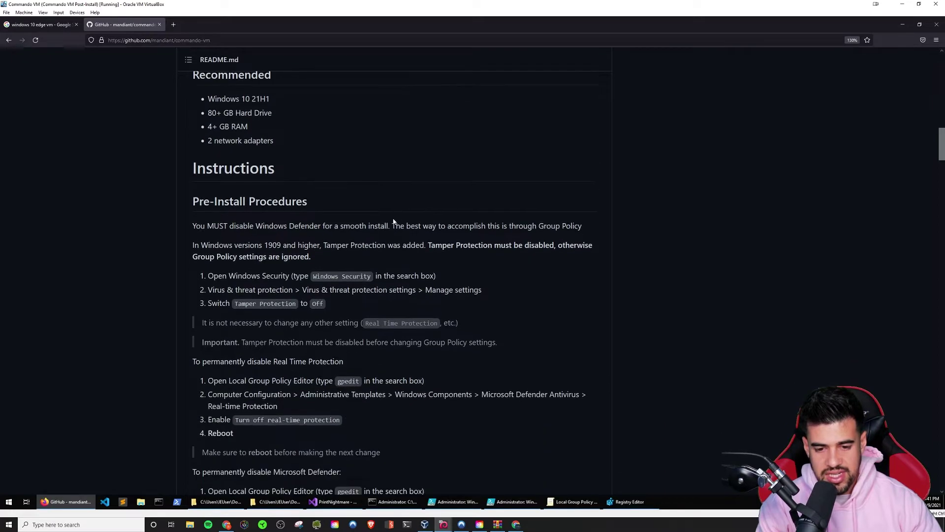
scroll(176, 300, "down", 2)
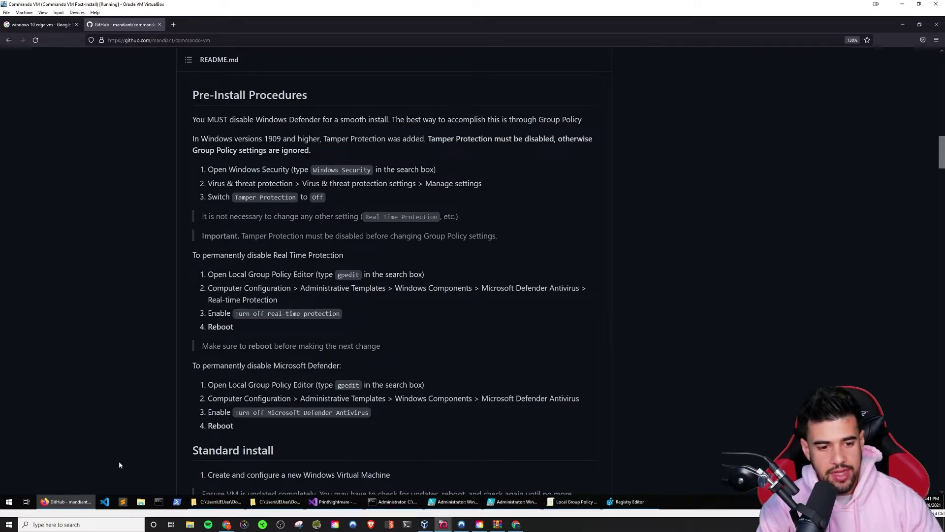
Locate install.ps1 in Documents > commando-vm-master in File Explorer, then minimize Explorer
left_click(141, 501)
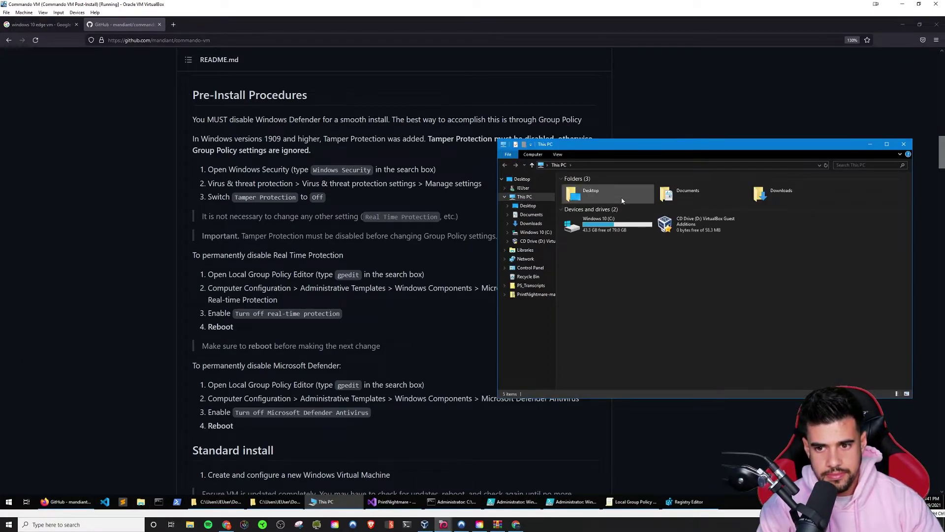
double_click(684, 193)
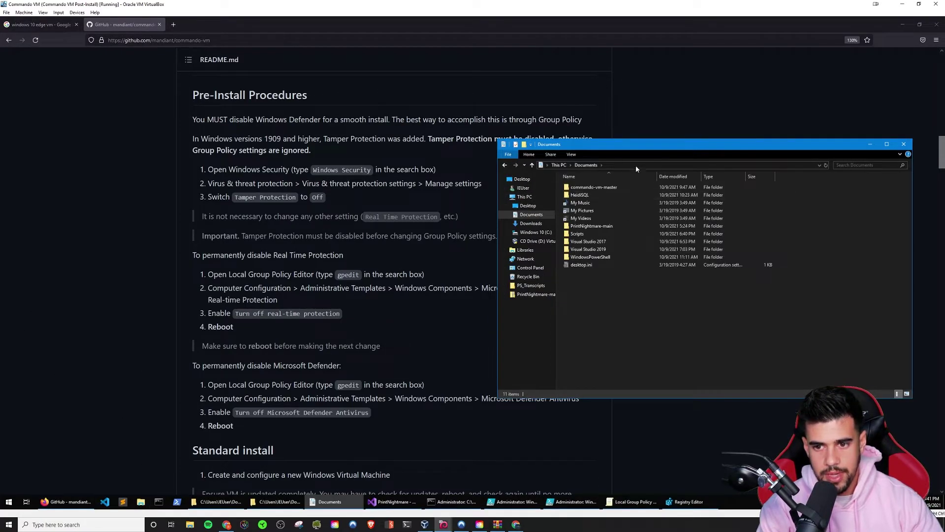
double_click(588, 188)
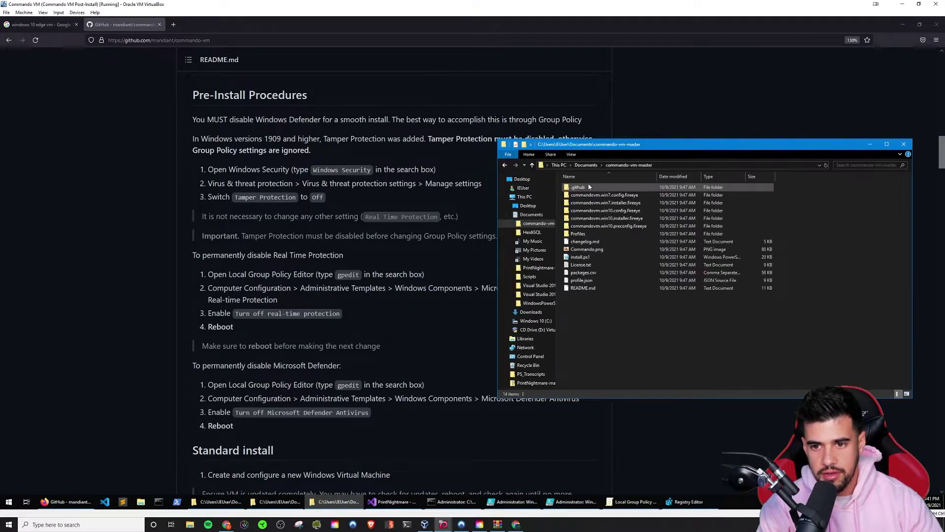
left_click_drag(615, 144, 412, 128)
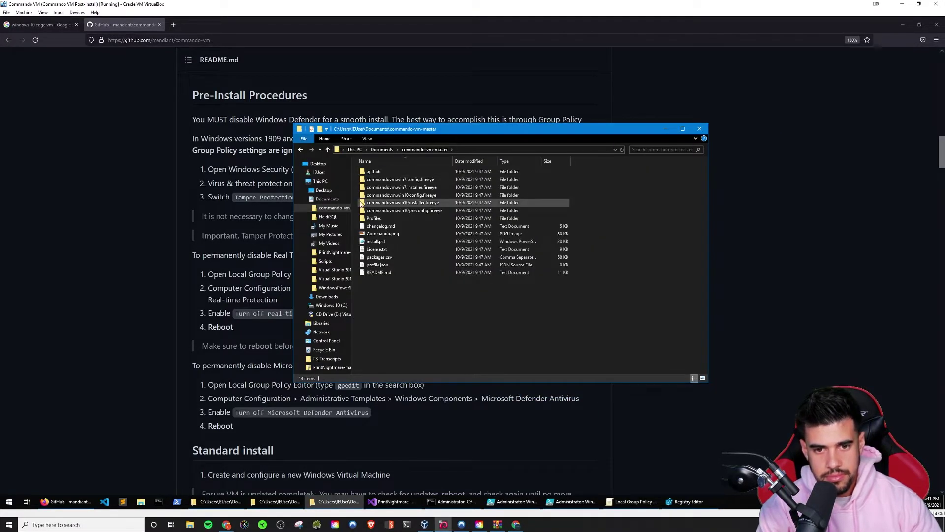
left_click(372, 242)
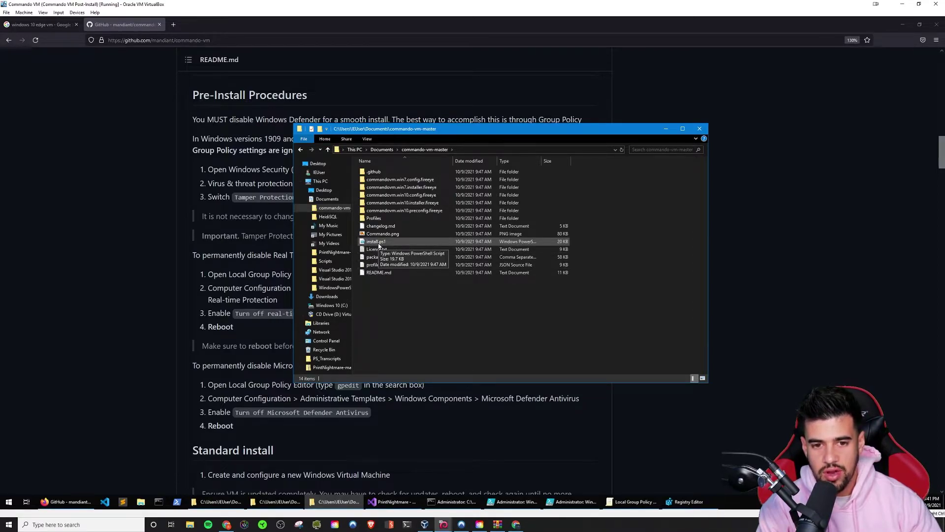
left_click(666, 129)
Highlight the commands Unblock-File .\install.ps1, Set-ExecutionPolicy Unrestricted -f and .\install.ps1
scroll(351, 207, "down", 5)
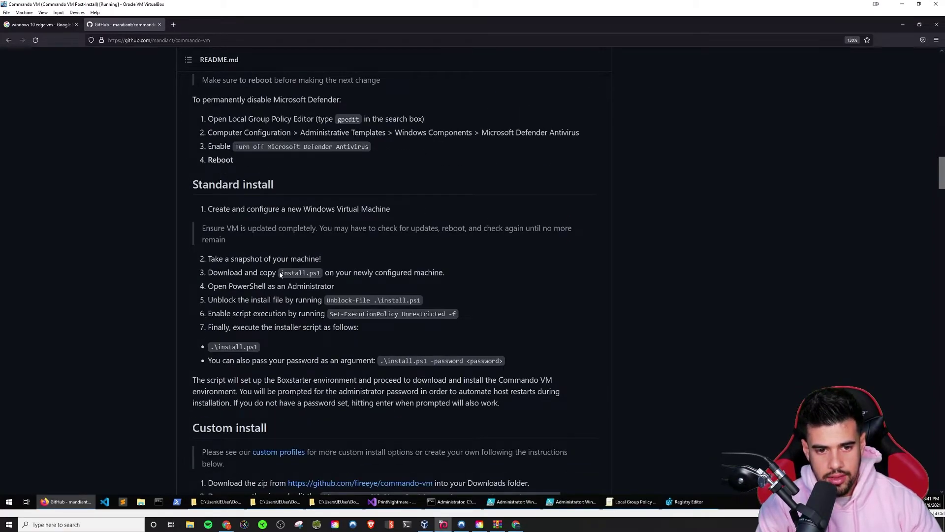
left_click_drag(327, 300, 421, 301)
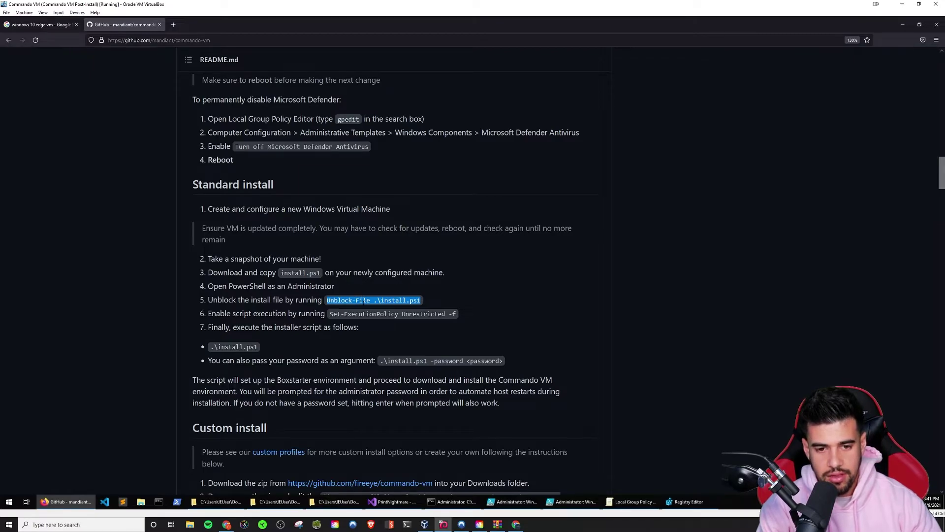
left_click(374, 301)
left_click_drag(381, 301, 424, 301)
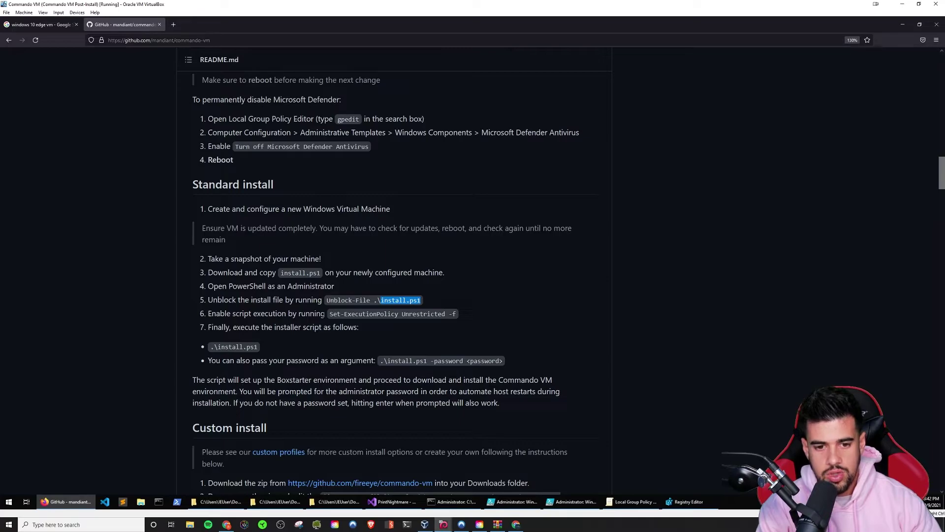
left_click_drag(328, 314, 469, 315)
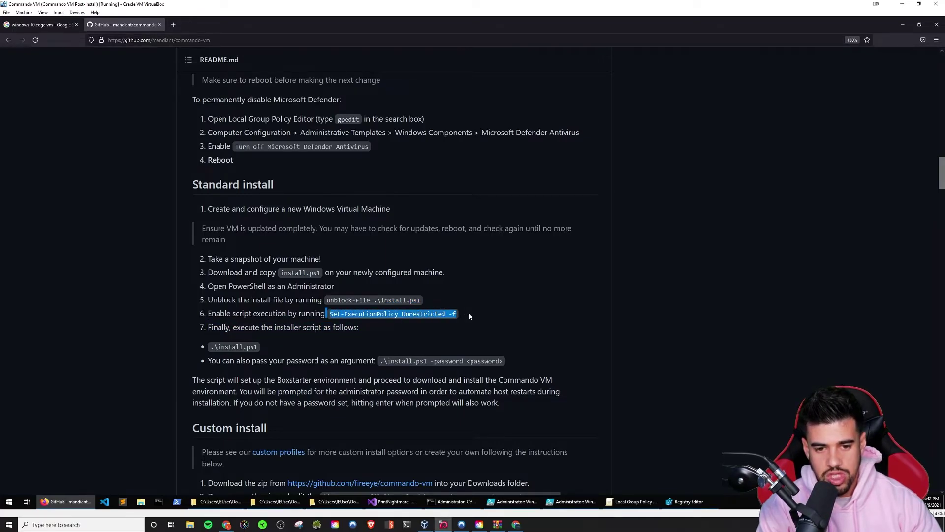
left_click(469, 314)
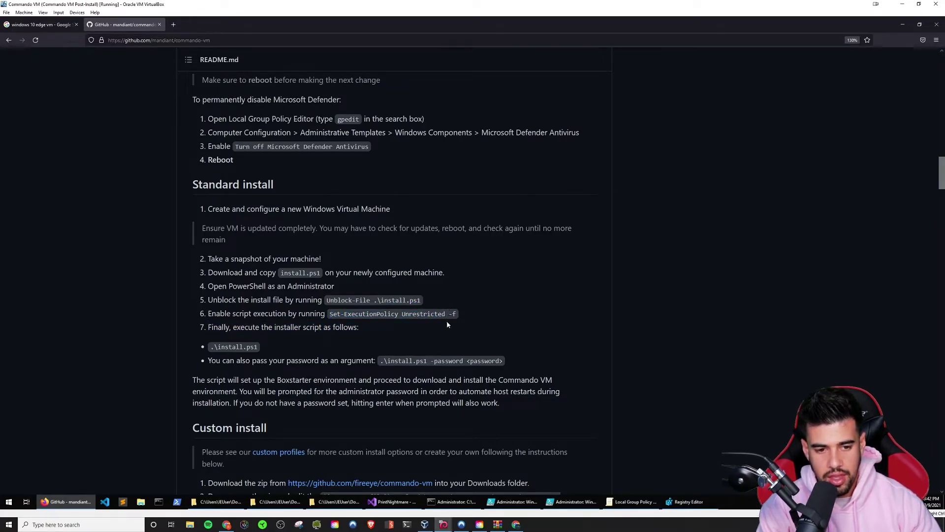
left_click_drag(209, 348, 268, 351)
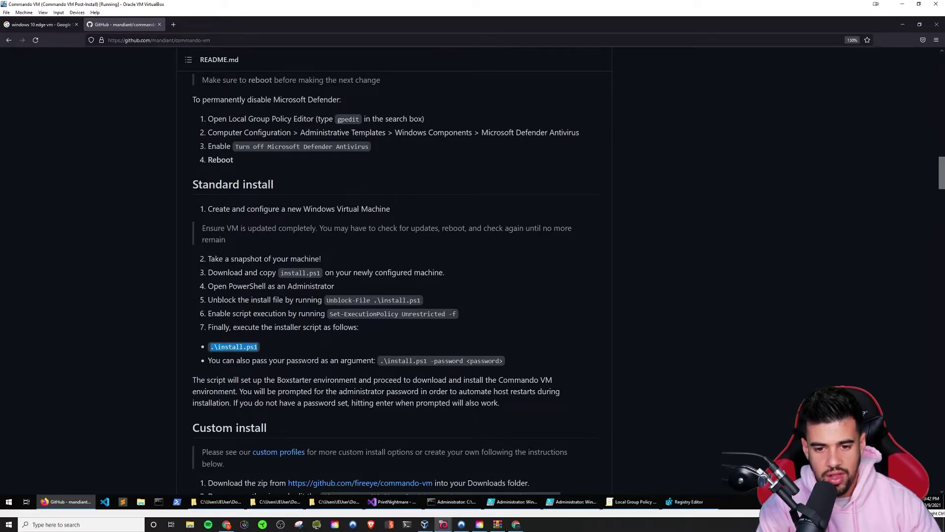
Read on past the custom-install and 'cup all' notes to the Available Tools heading
scroll(308, 361, "down", 3)
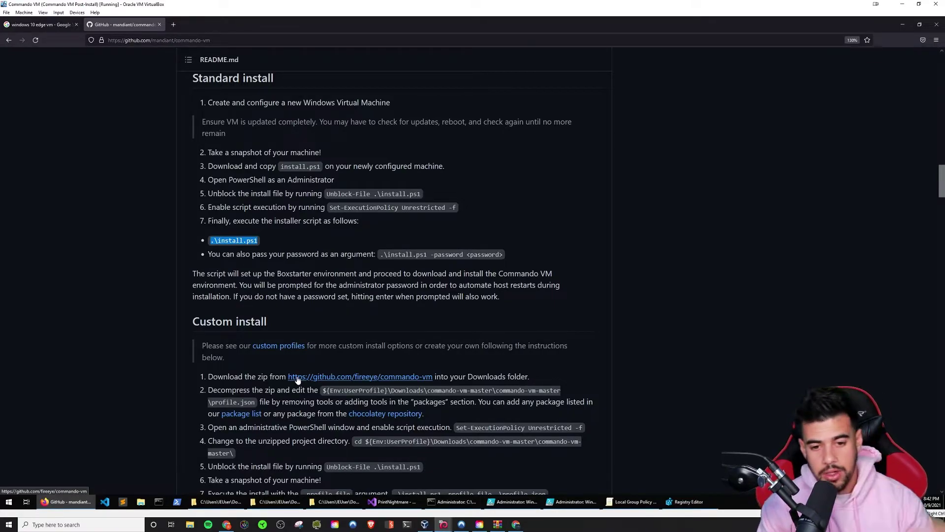
scroll(255, 374, "down", 2)
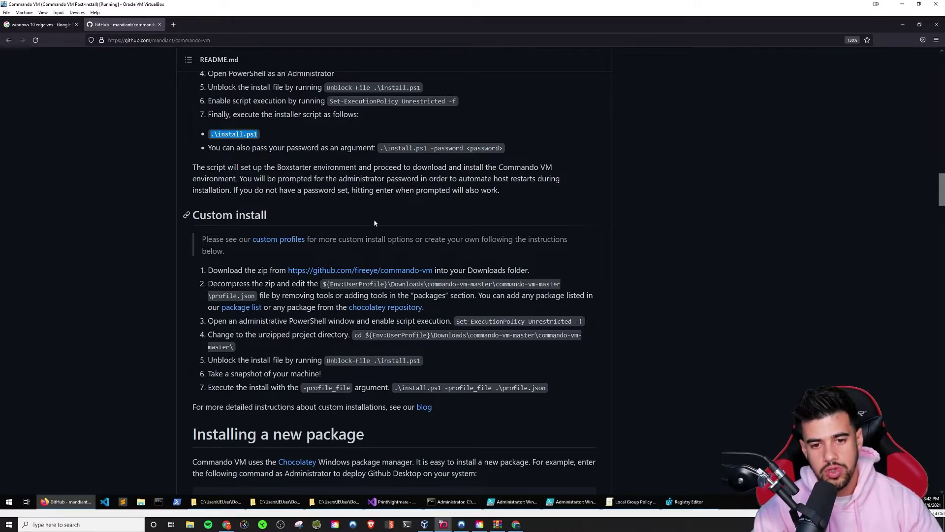
scroll(353, 229, "down", 1)
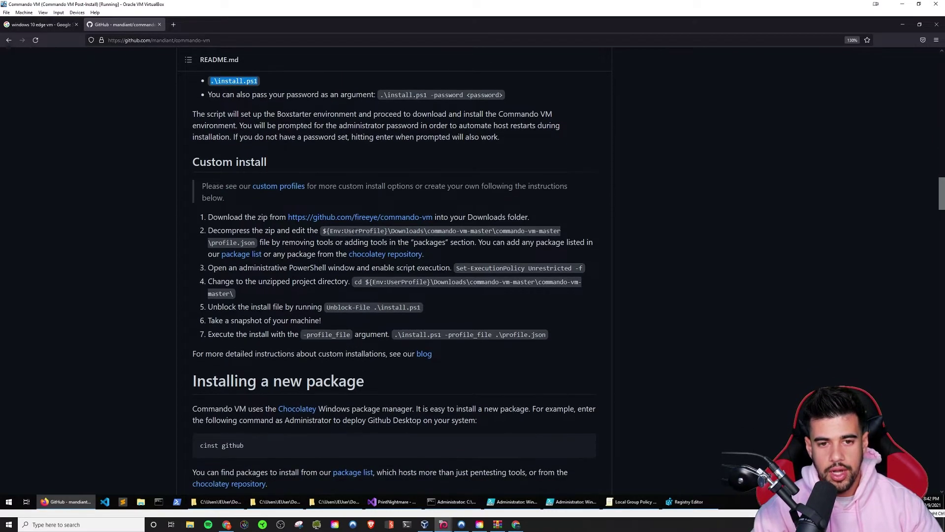
scroll(354, 229, "down", 2)
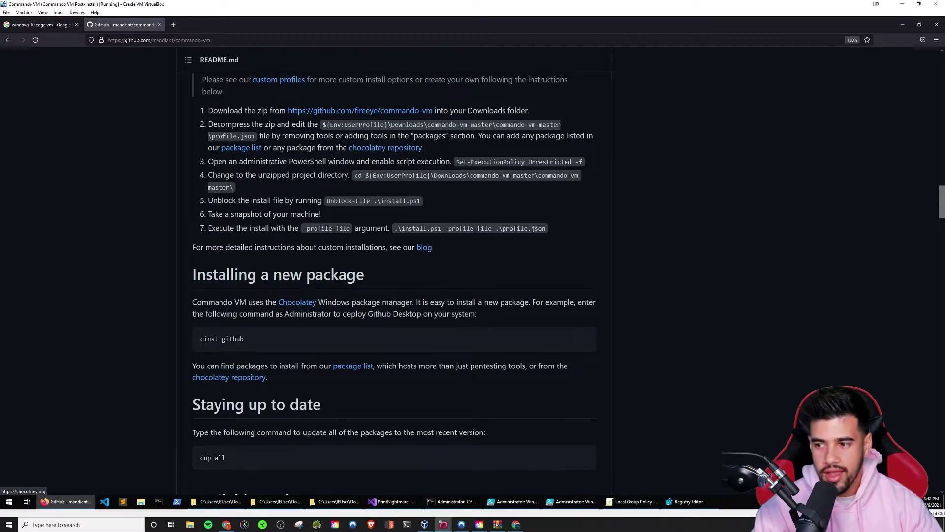
scroll(294, 303, "down", 2)
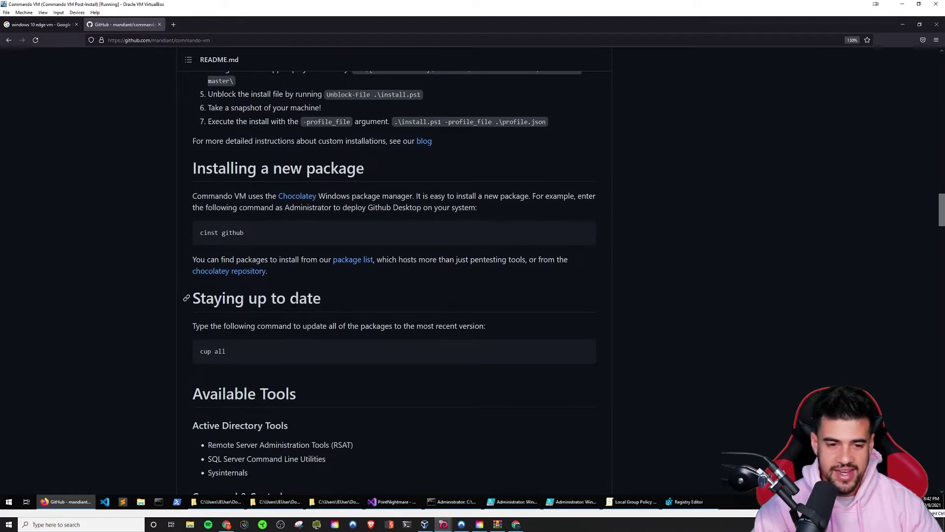
scroll(294, 303, "down", 2)
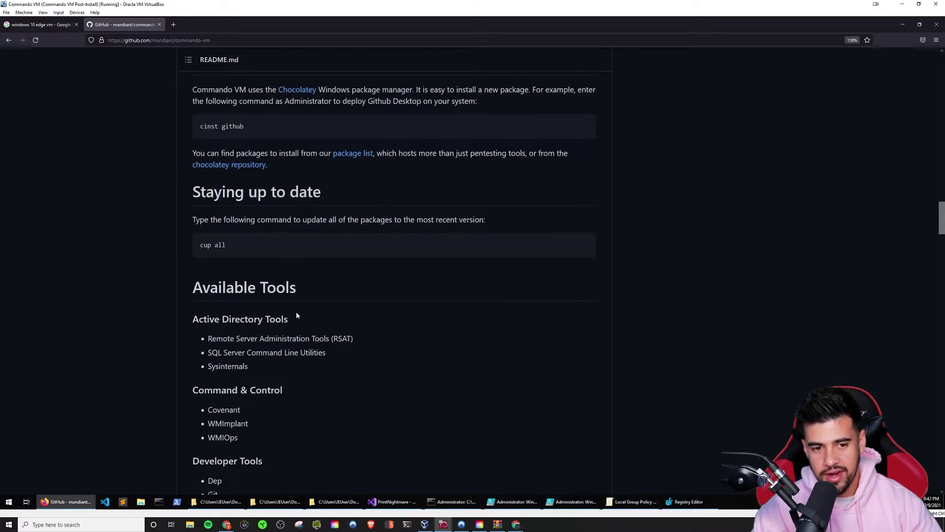
scroll(297, 312, "down", 4)
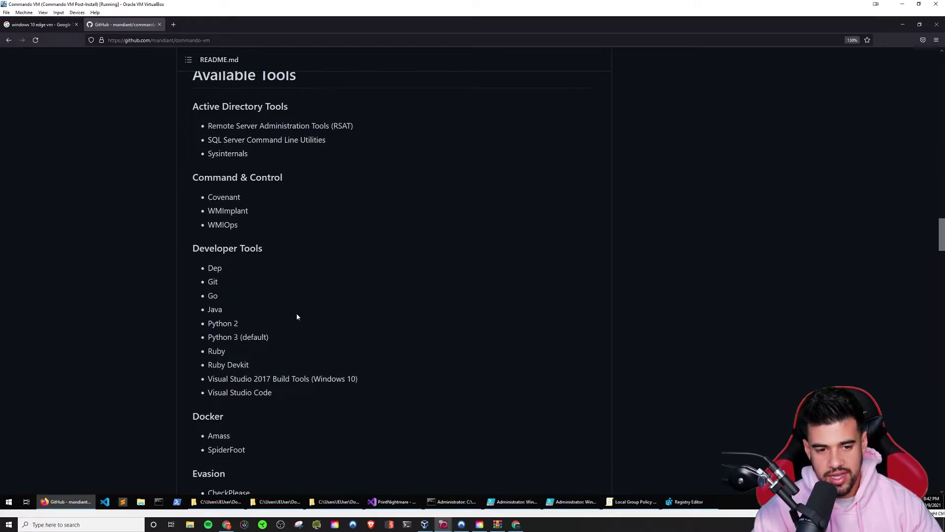
scroll(296, 313, "up", 8)
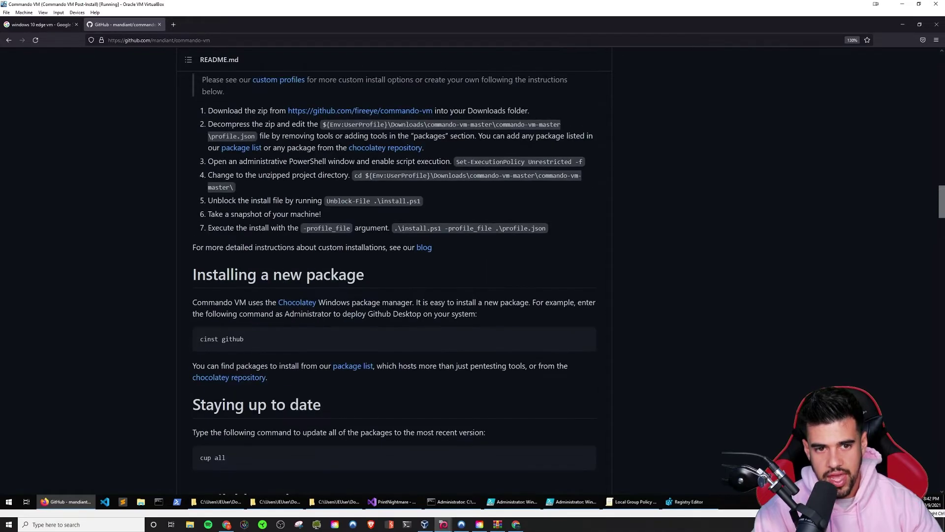
scroll(296, 312, "down", 6)
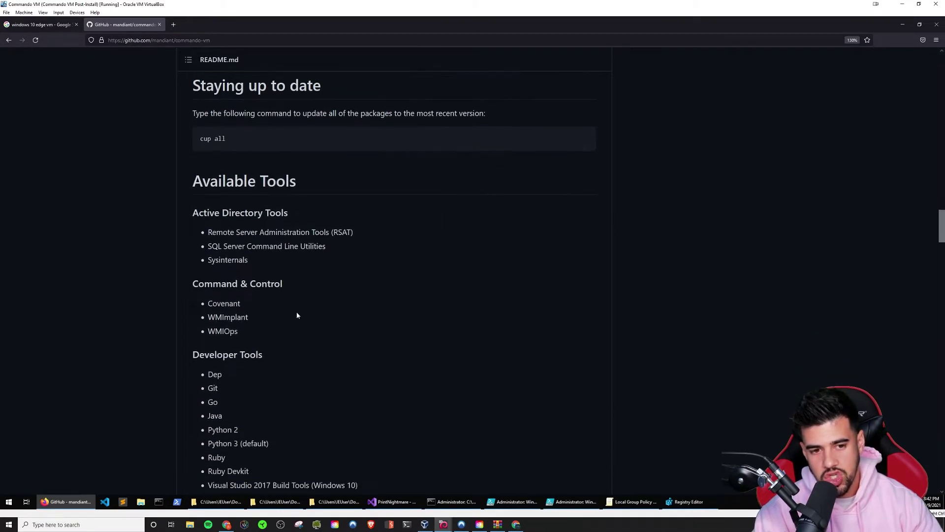
Highlight the Active Directory tools RSAT, SQL Server Command Line Utilities and Sysinternals
scroll(143, 236, "down", 1)
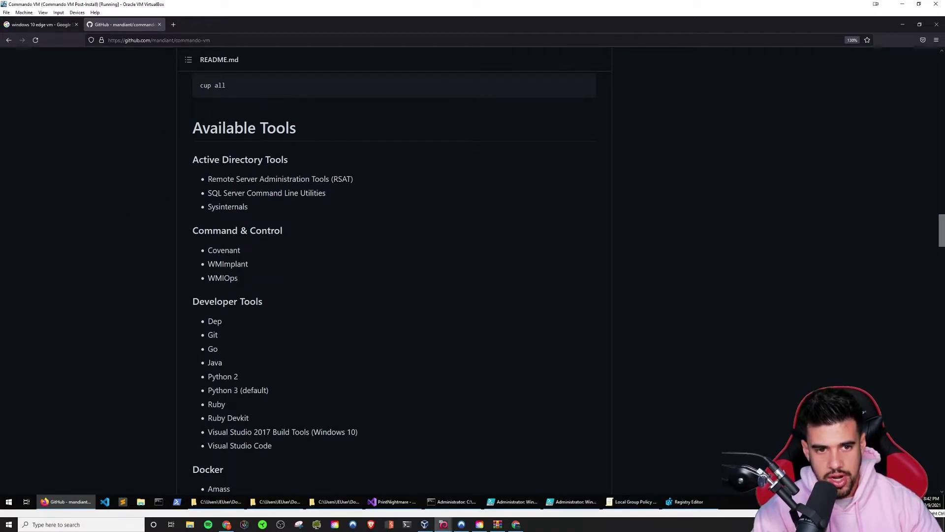
left_click_drag(357, 182, 200, 180)
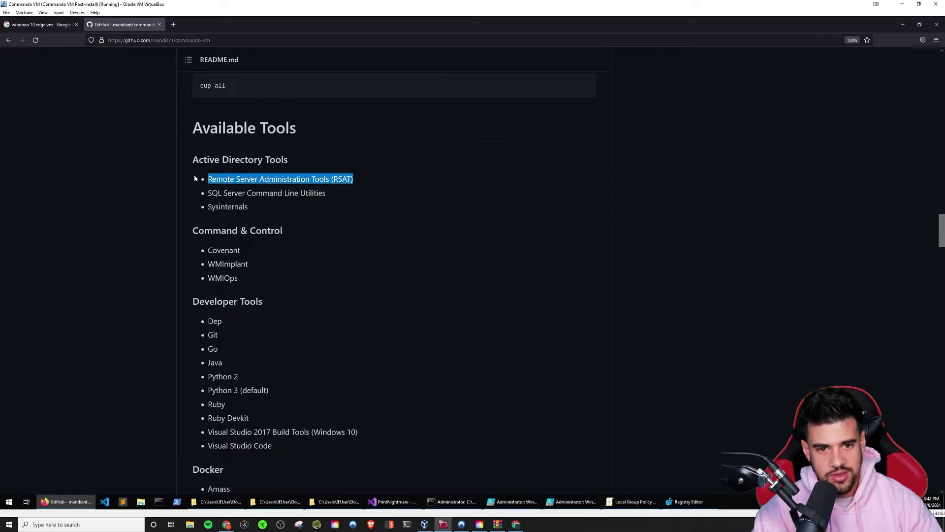
left_click_drag(332, 198, 192, 194)
left_click_drag(262, 215, 203, 213)
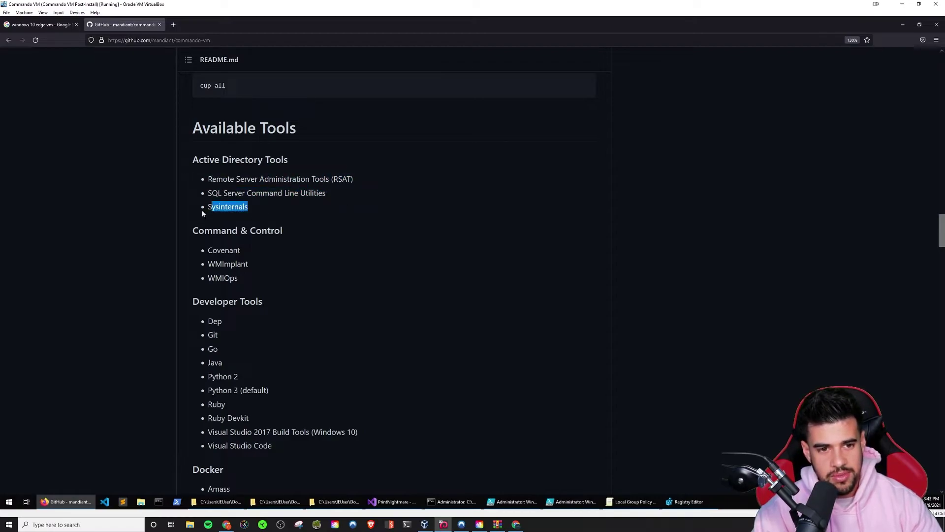
Highlight each Command & Control tool down to WMIOps, then clear the selection
scroll(264, 222, "down", 2)
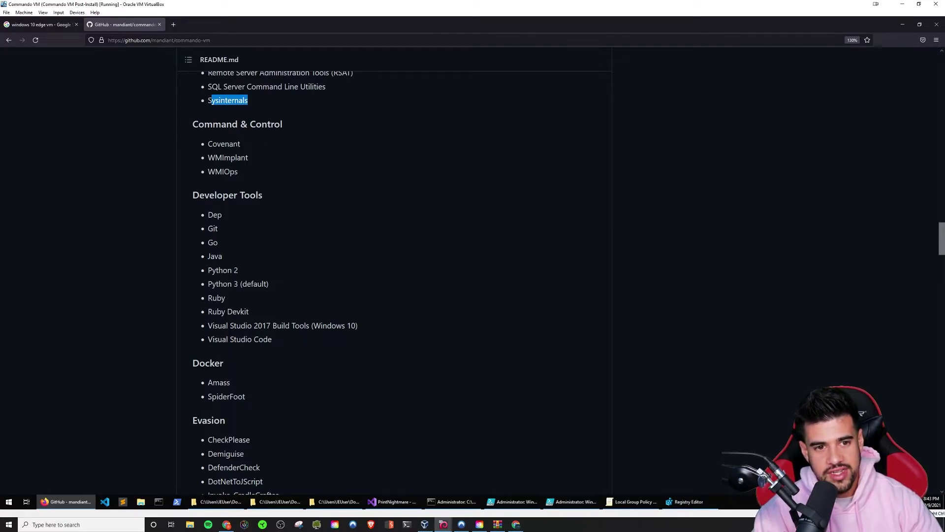
left_click_drag(242, 146, 207, 177)
left_click(248, 175)
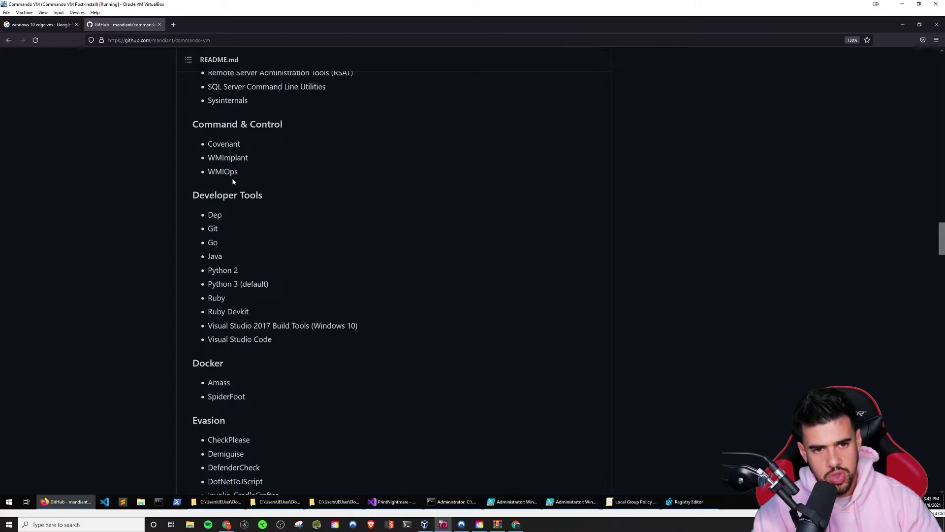
Highlight the Developer Tools entries Visual Studio 2017 Build Tools and Visual Studio Code
scroll(229, 188, "down", 1)
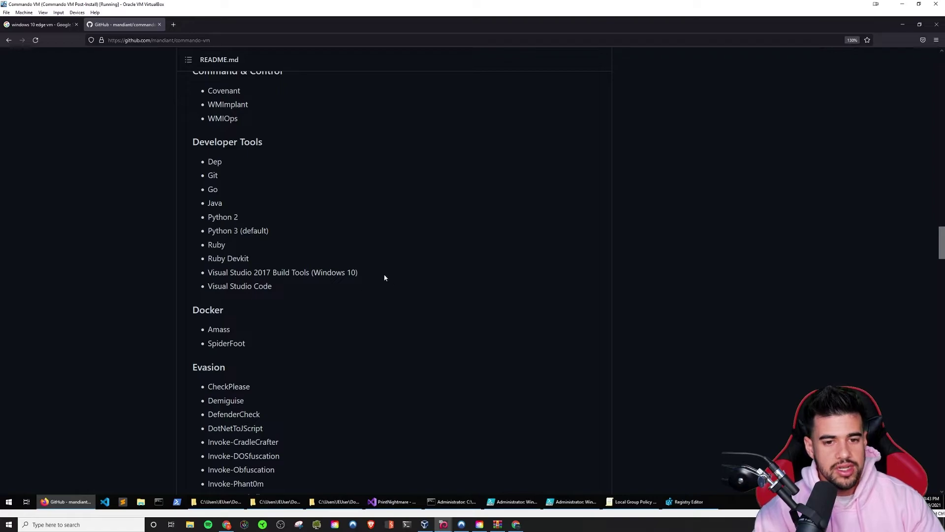
left_click_drag(385, 278, 205, 273)
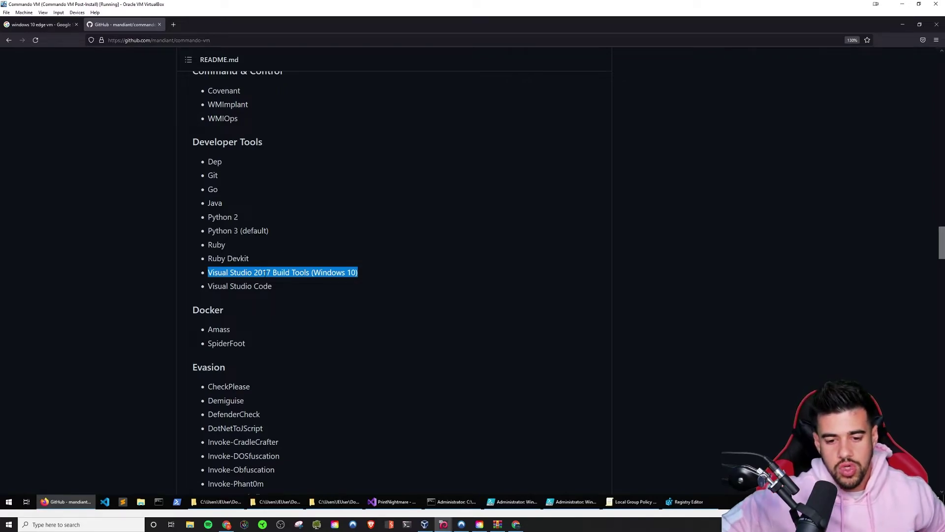
mouse_move(398, 502)
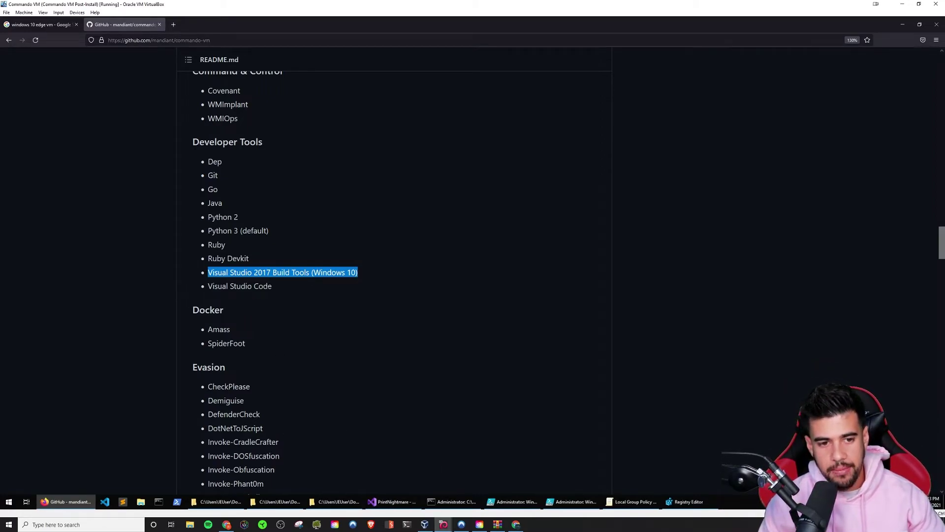
left_click_drag(272, 286, 208, 287)
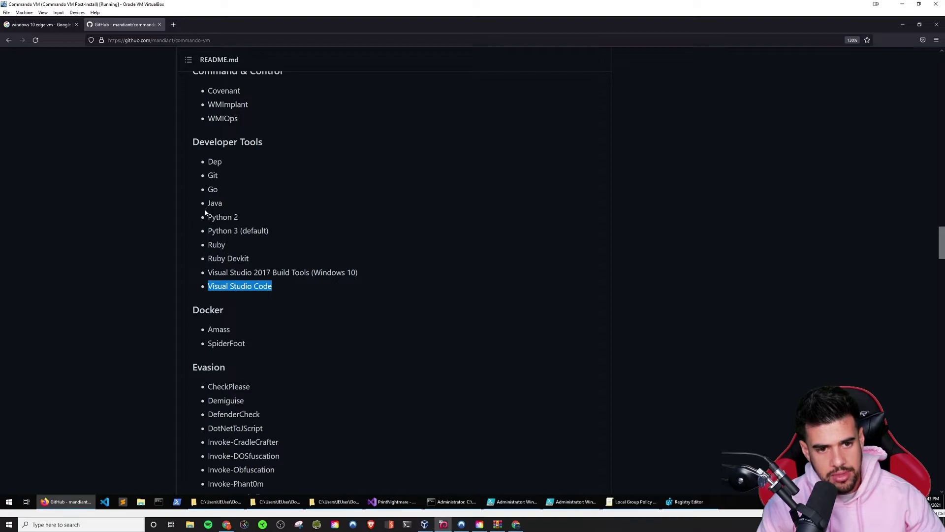
Move past Docker and highlight the Evasion list, CheckPlease through SysWhispers, then deselect
scroll(215, 256, "down", 3)
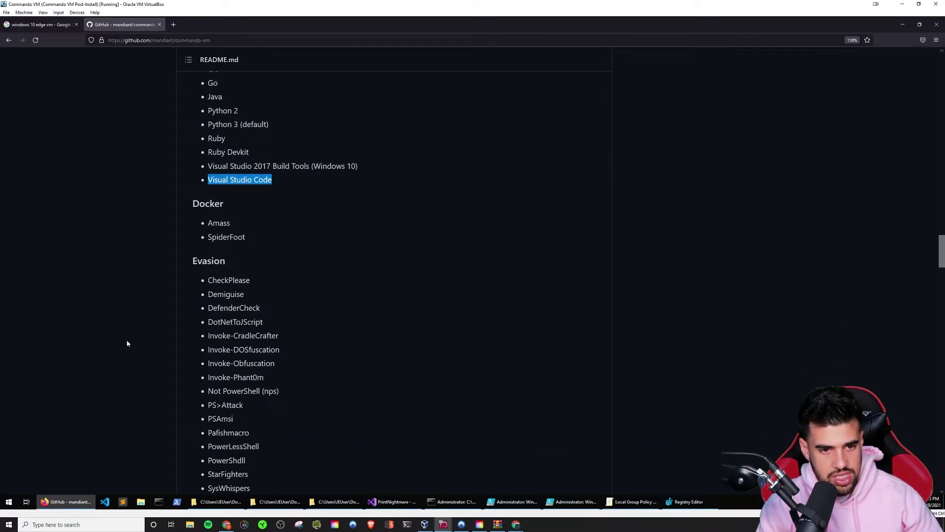
scroll(129, 312, "down", 2)
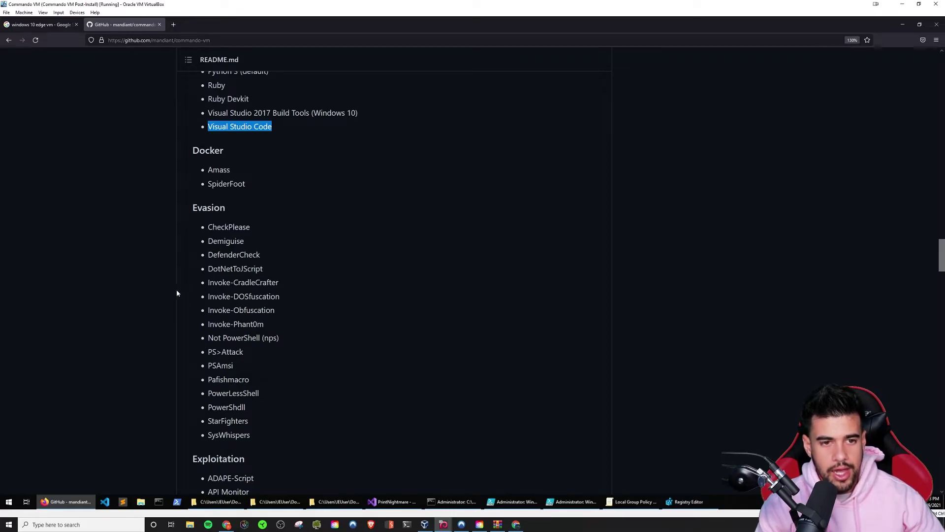
scroll(207, 289, "down", 1)
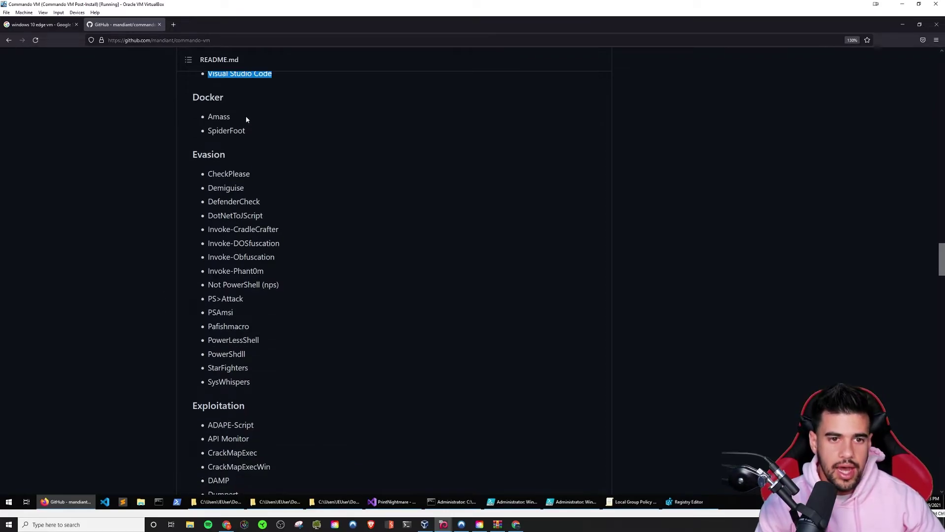
scroll(231, 138, "down", 2)
scroll(206, 170, "up", 2)
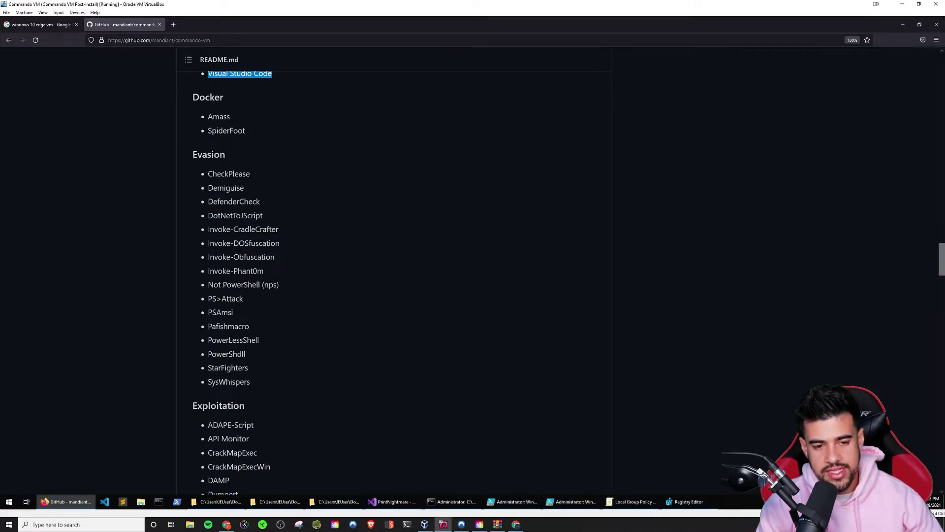
left_click_drag(256, 388, 217, 173)
left_click(217, 174)
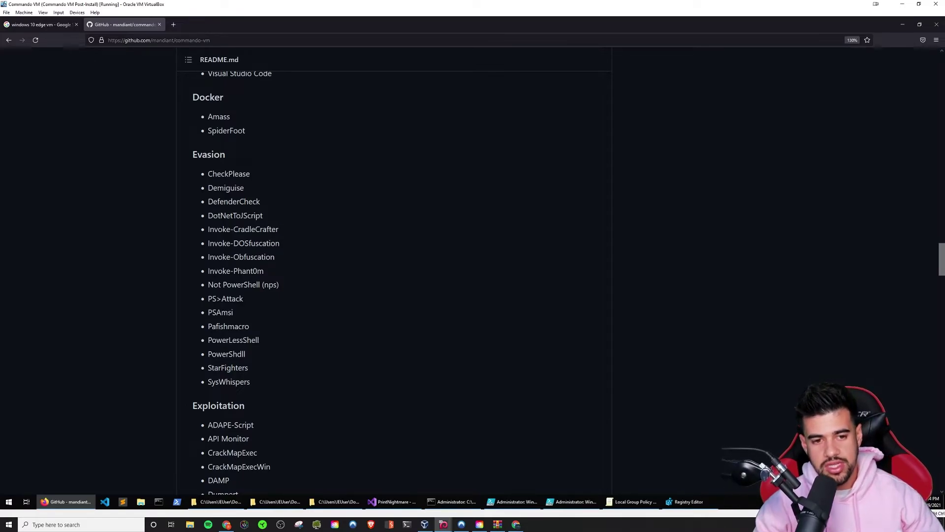
Highlight FuzzySec's PowerShell-Suite and Sharp-Suite entries in the Exploitation list
scroll(214, 220, "down", 3)
scroll(394, 271, "down", 1)
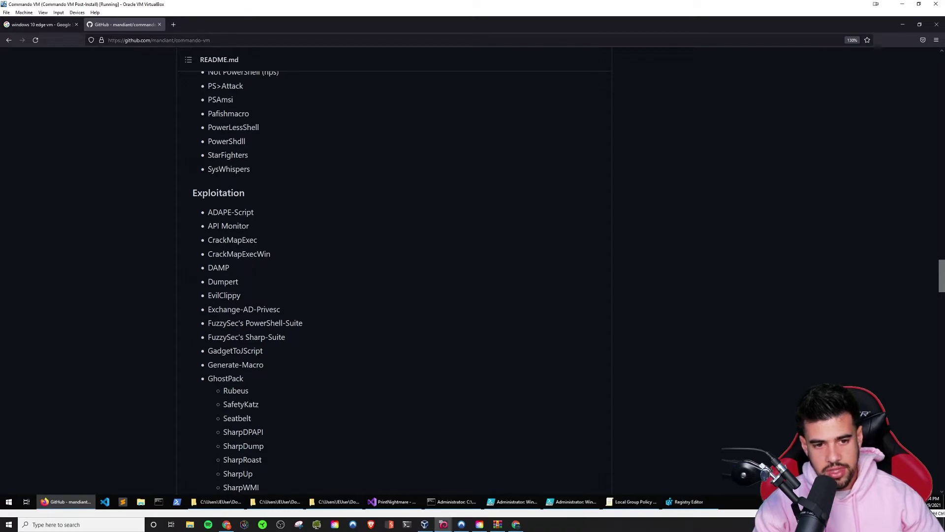
scroll(169, 279, "down", 1)
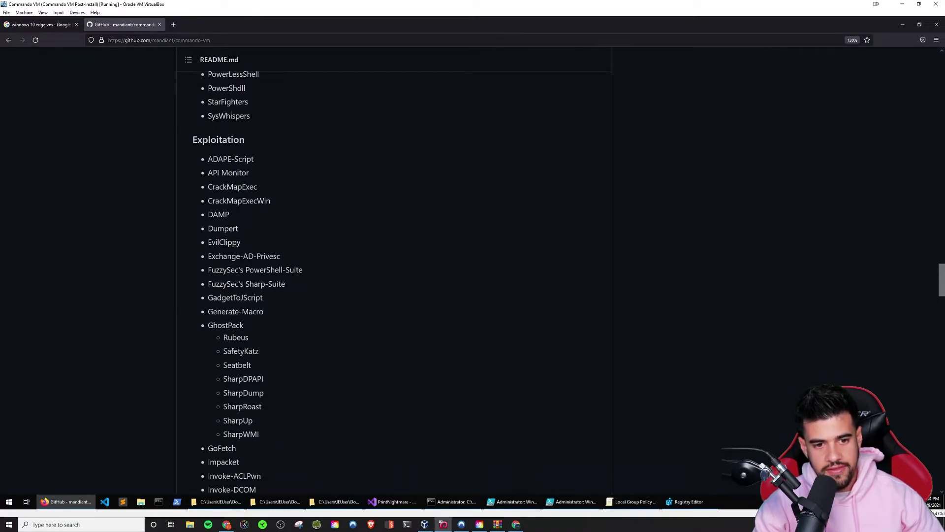
left_click_drag(330, 278, 199, 270)
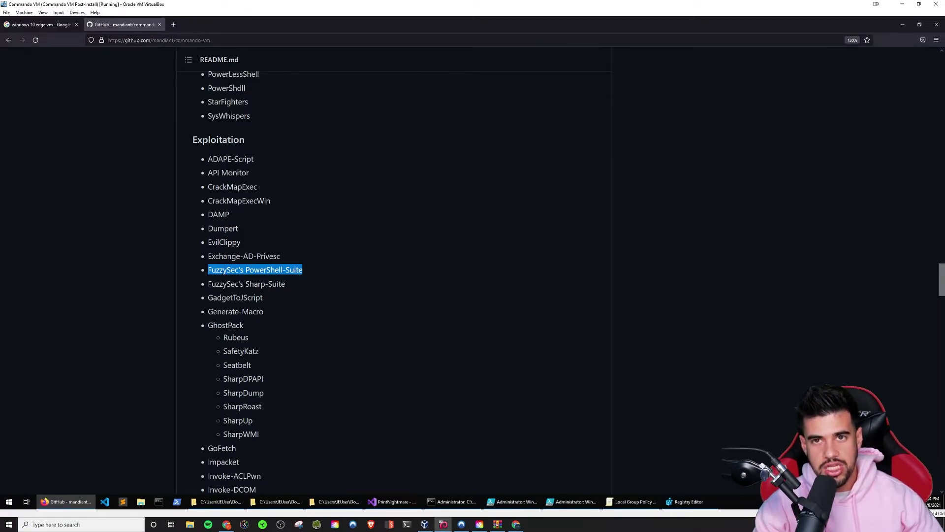
left_click_drag(292, 282, 208, 284)
left_click(209, 284)
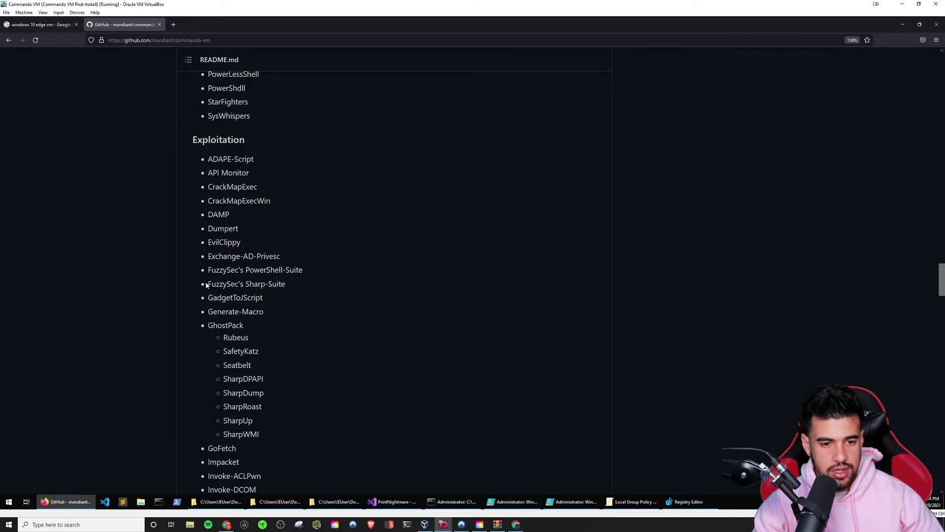
Highlight Seatbelt and SharpUp among the GhostPack sub-tools
scroll(206, 279, "down", 1)
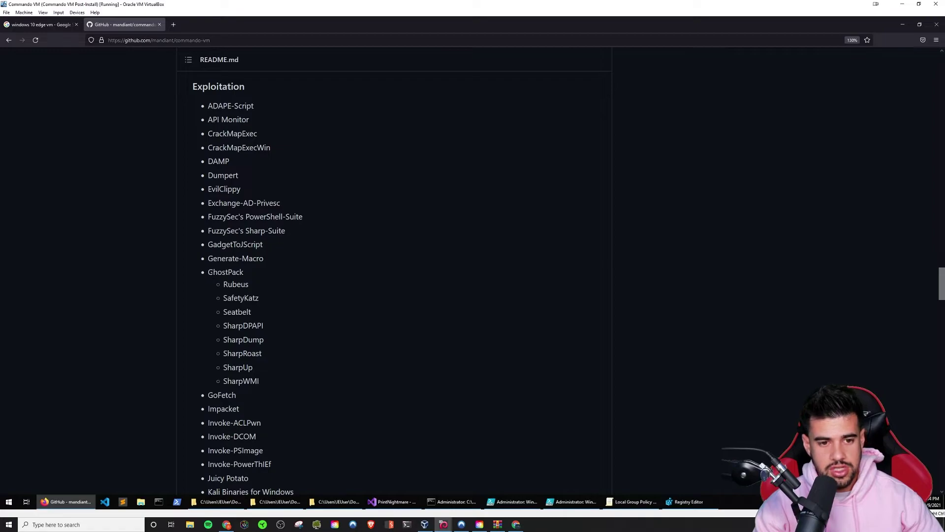
scroll(215, 280, "down", 1)
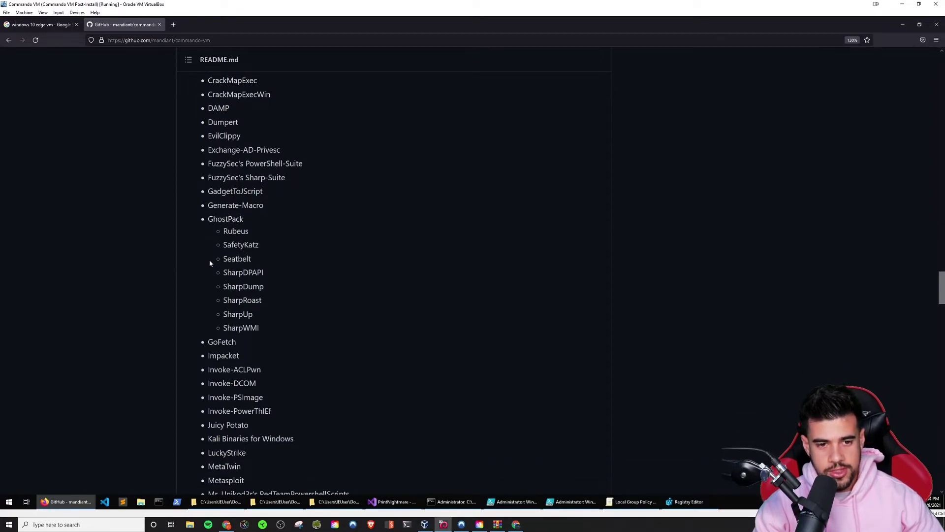
scroll(211, 262, "down", 1)
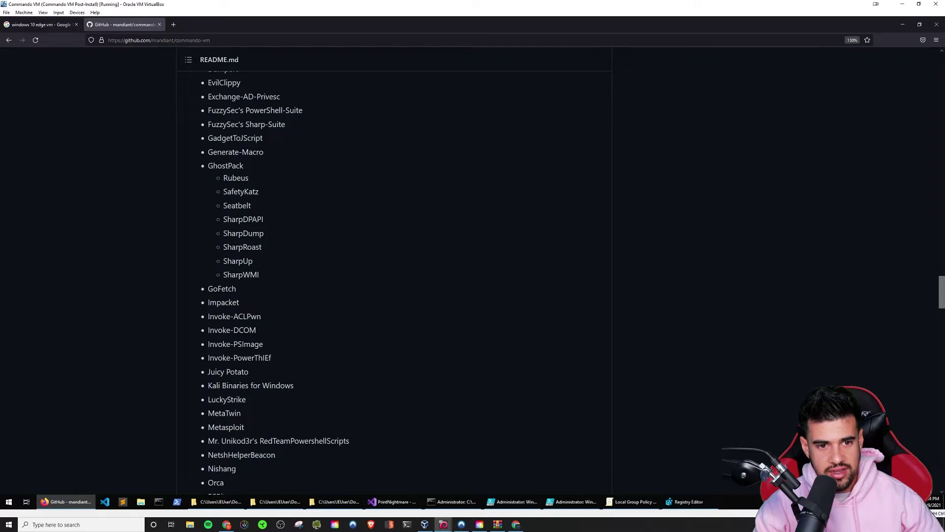
double_click(222, 208)
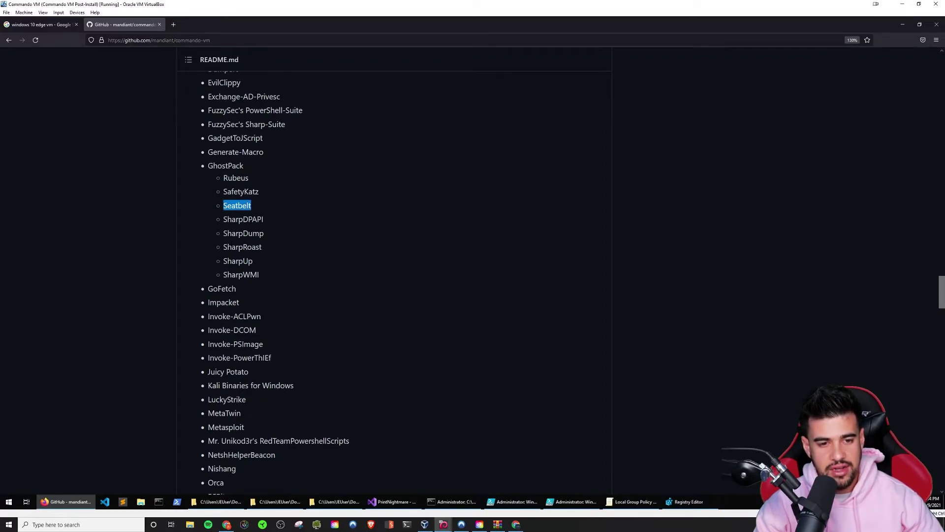
scroll(225, 217, "down", 2)
double_click(224, 208)
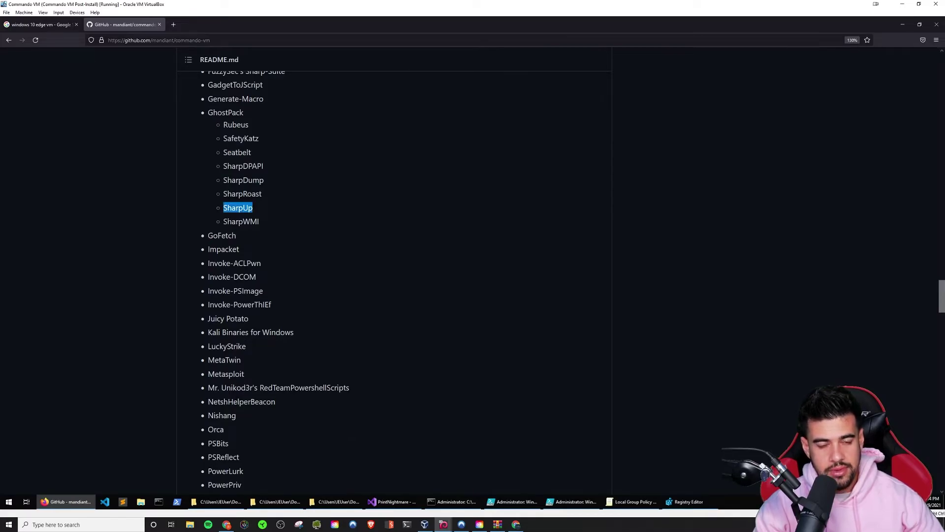
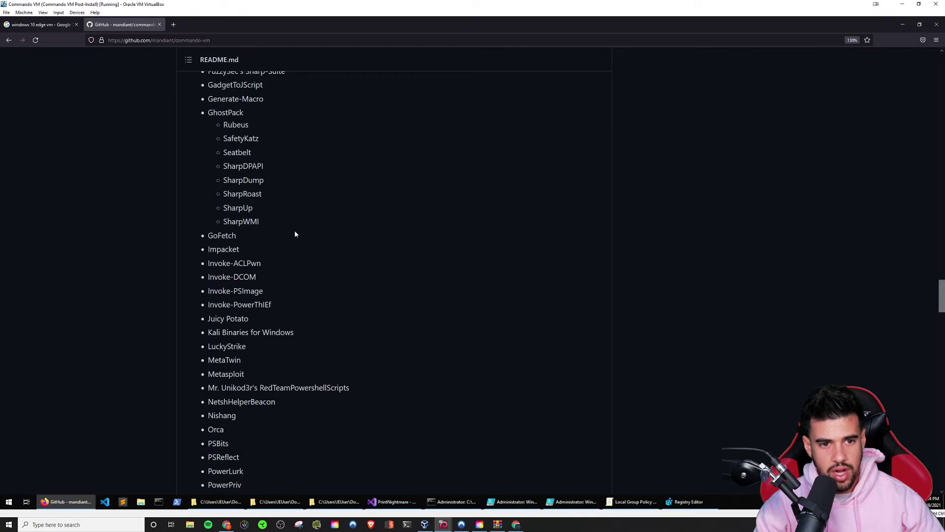
Scroll the first tool list, highlighting the SharpUp and Juicy Potato entries
scroll(294, 232, "down", 2)
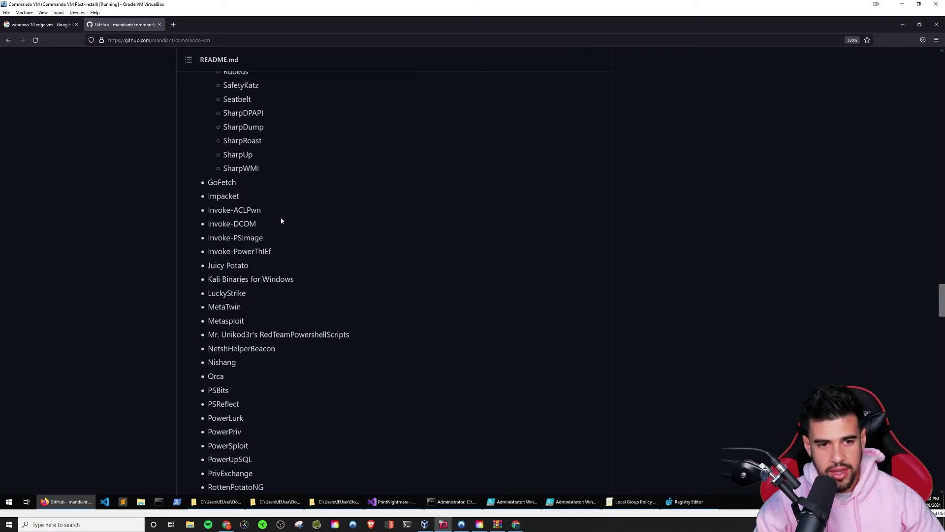
scroll(277, 217, "down", 2)
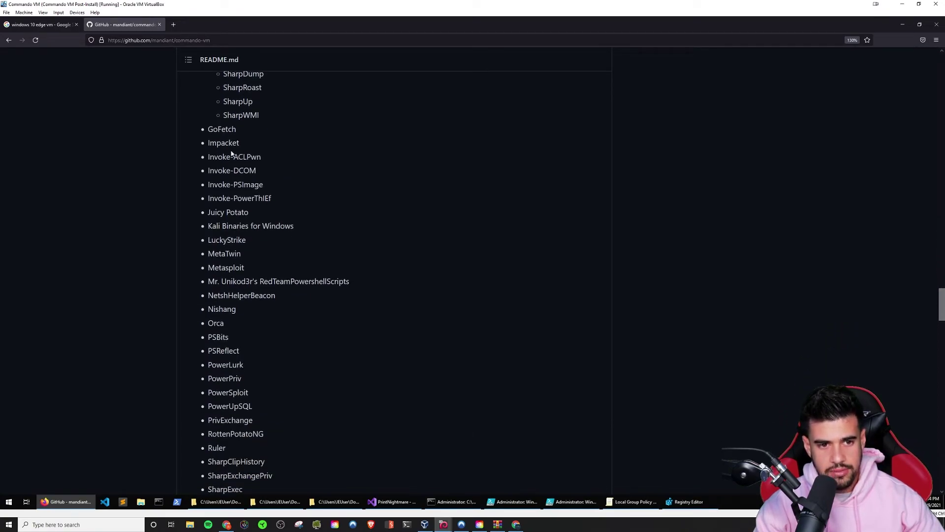
left_click_drag(253, 101, 224, 102)
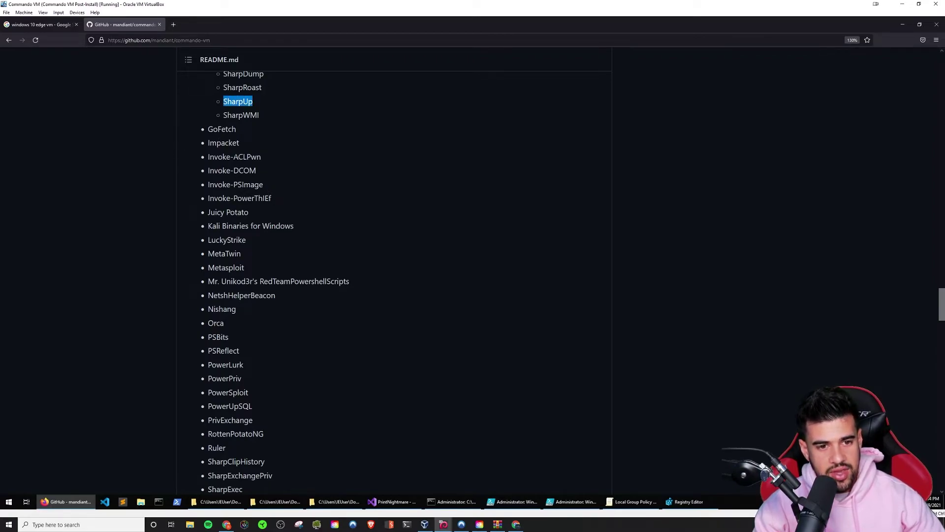
left_click_drag(208, 213, 249, 212)
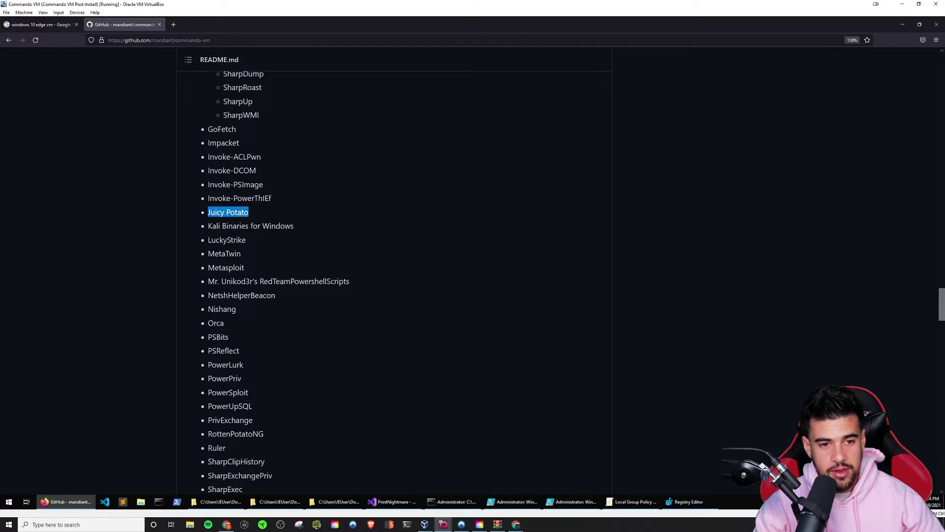
Continue past Nishang and Vulcan until the Information Gathering heading appears
scroll(255, 210, "down", 2)
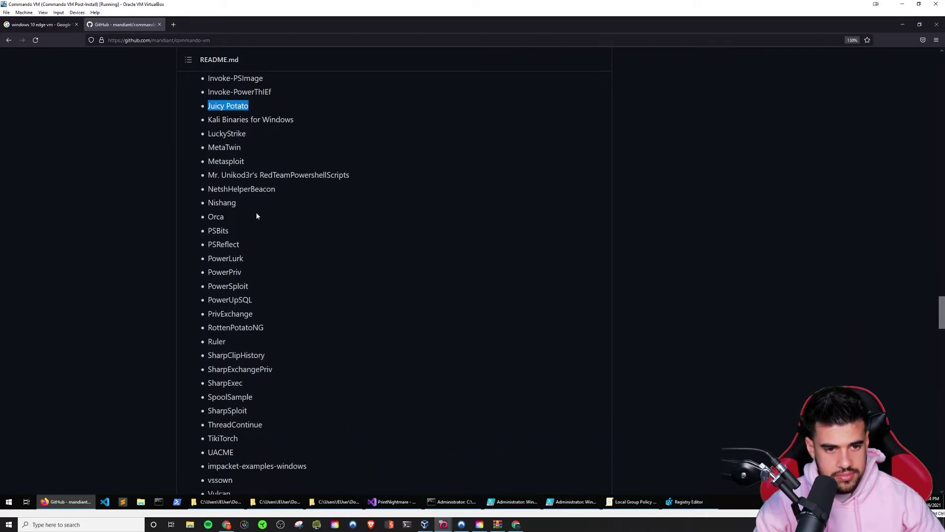
left_click_drag(236, 203, 208, 202)
scroll(229, 210, "down", 1)
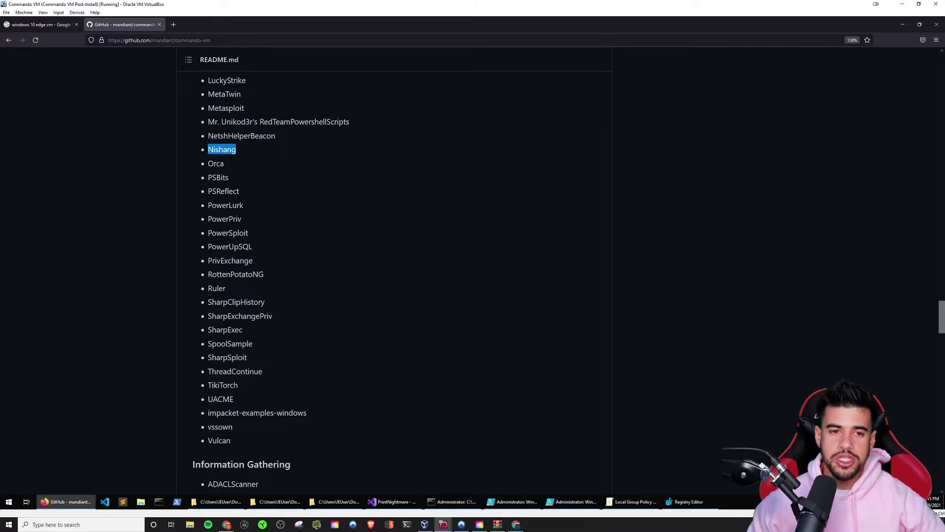
scroll(211, 209, "down", 3)
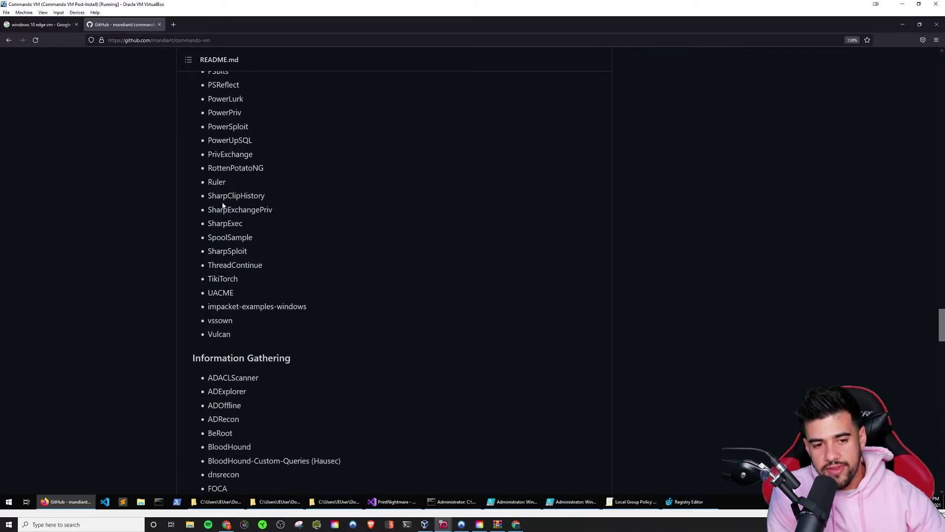
Scroll into the Information Gathering list and highlight the Get-ReconInfo and GoBuster entries
scroll(232, 208, "down", 2)
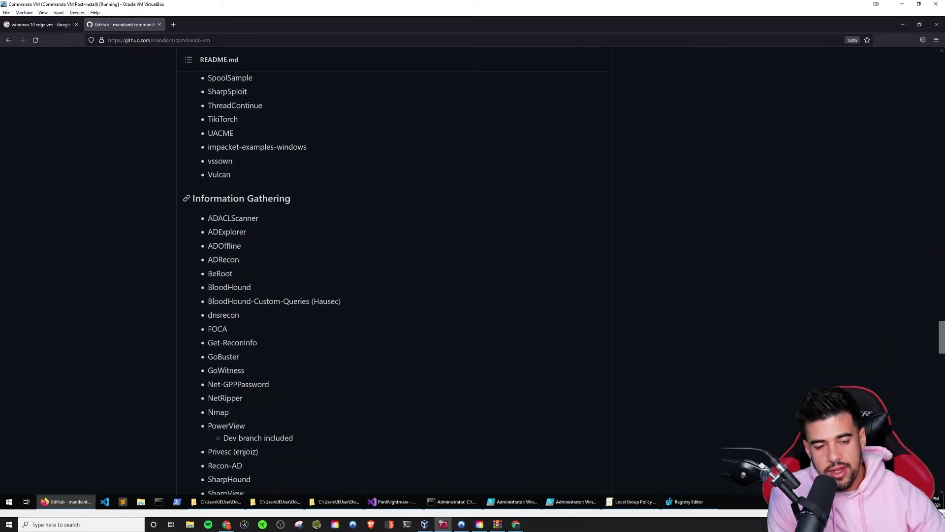
scroll(232, 208, "down", 1)
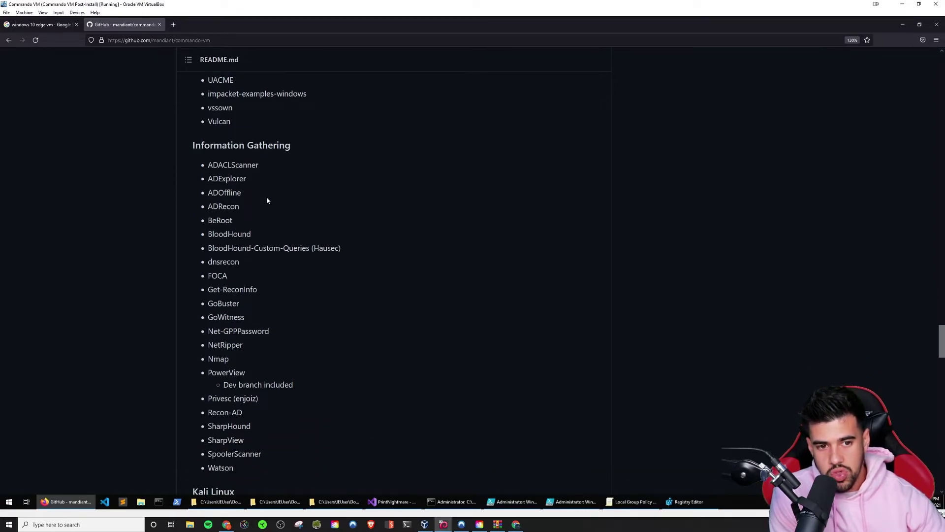
scroll(267, 200, "down", 1)
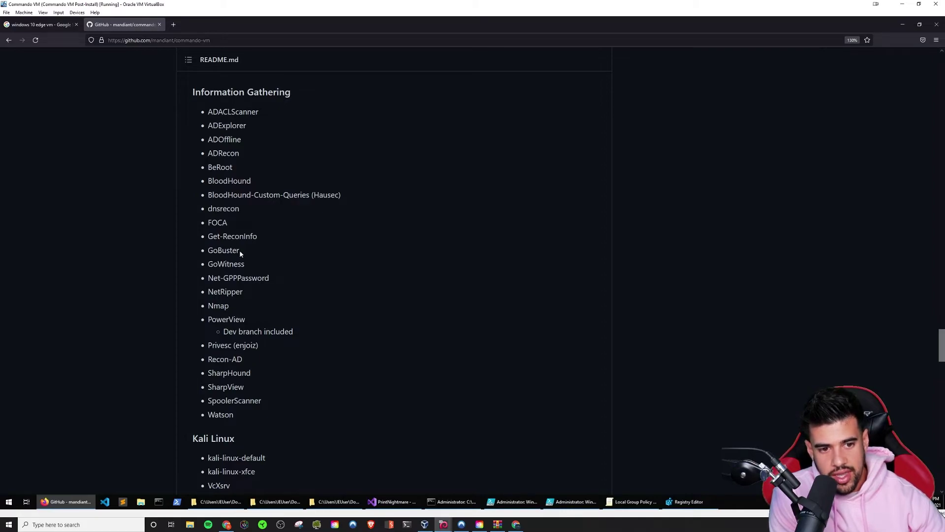
left_click_drag(241, 252, 202, 246)
left_click(270, 270)
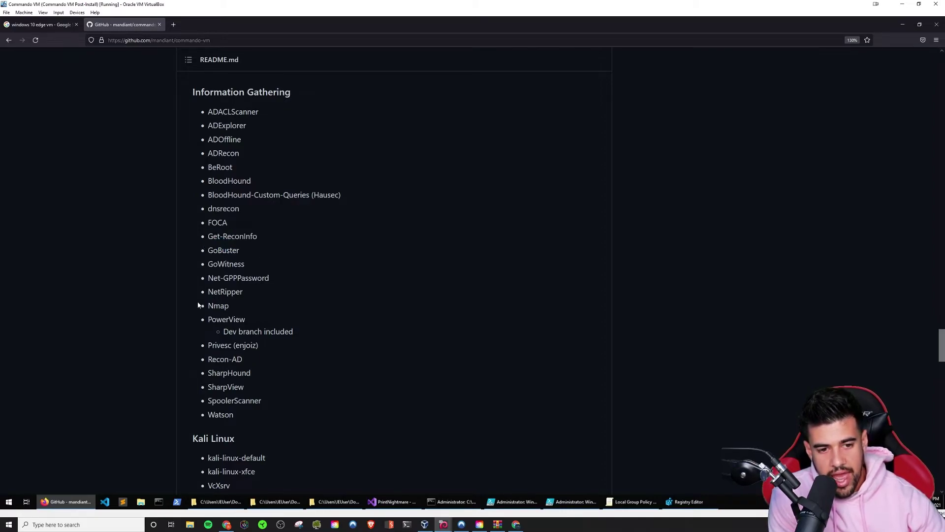
Highlight the Nmap and Watson entries, then scroll toward the Kali Linux section
left_click_drag(192, 304, 297, 306)
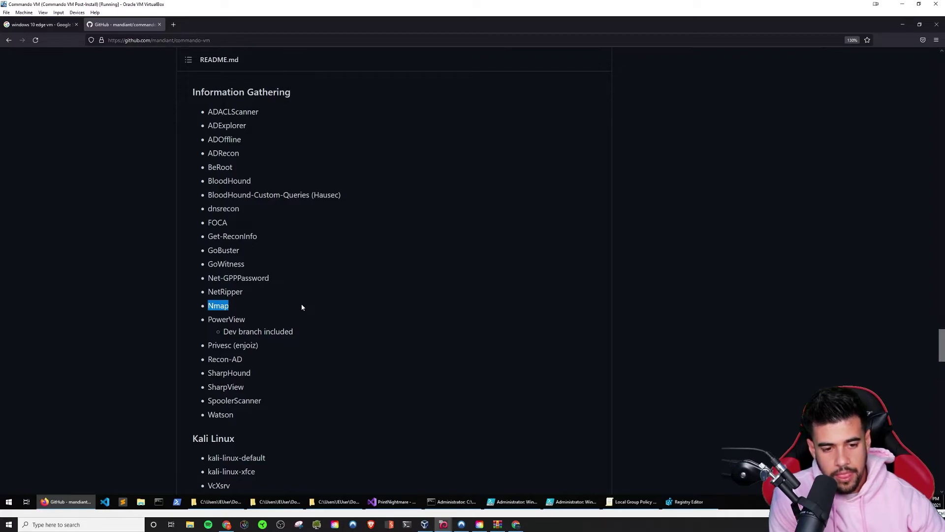
double_click(220, 414)
left_click(361, 348)
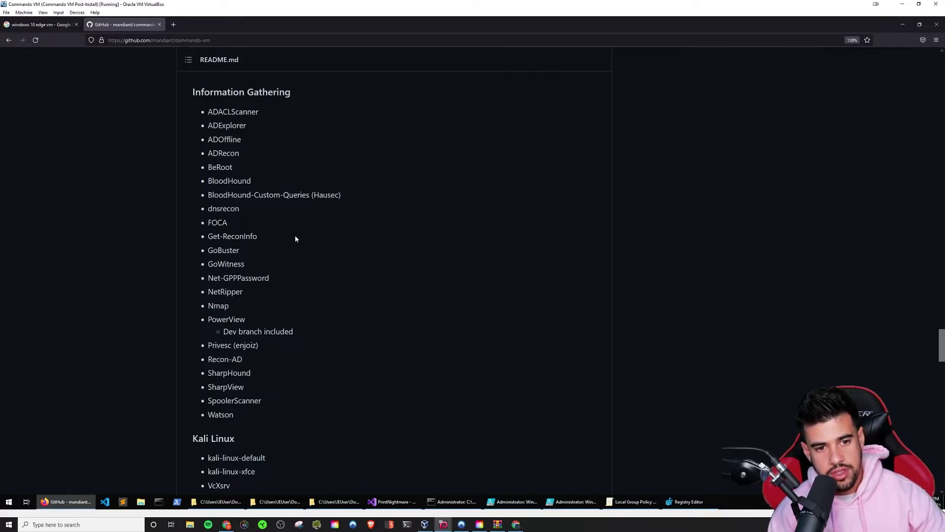
scroll(296, 239, "down", 1)
Highlight the Kali Linux package entries, including kali-linux-xfce
scroll(296, 239, "down", 4)
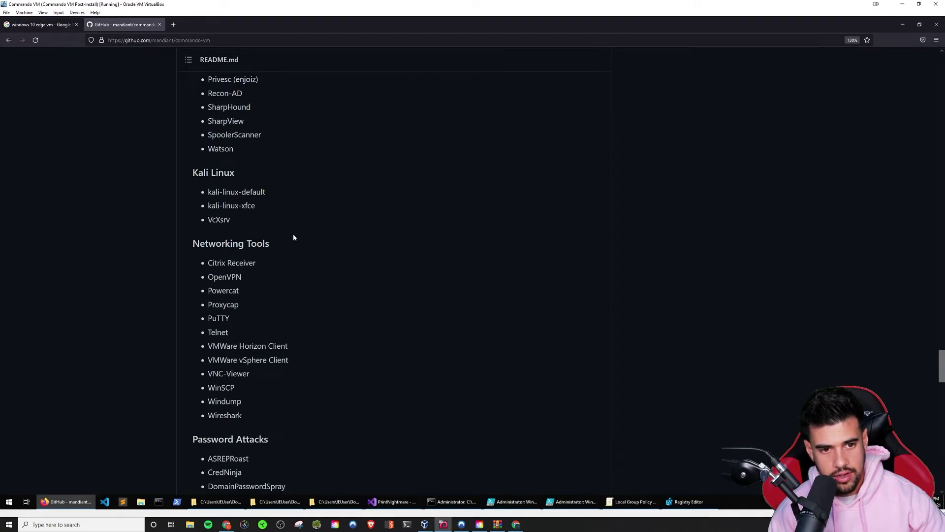
left_click_drag(244, 205, 207, 206)
left_click_drag(266, 191, 189, 219)
left_click_drag(268, 191, 206, 224)
scroll(275, 222, "down", 1)
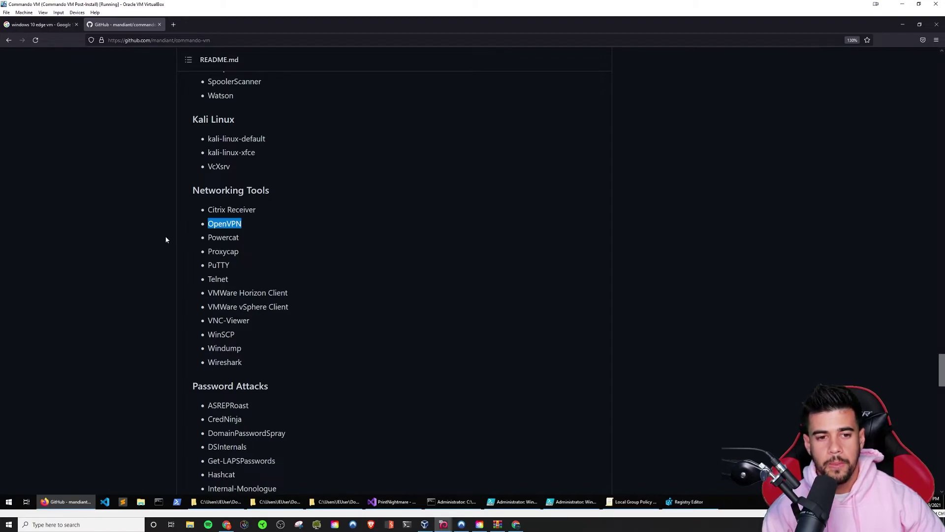
Highlight Hashcat, then continue down past Reverse Engineering to the Utilities list ending at qBittorrent
scroll(187, 279, "down", 2)
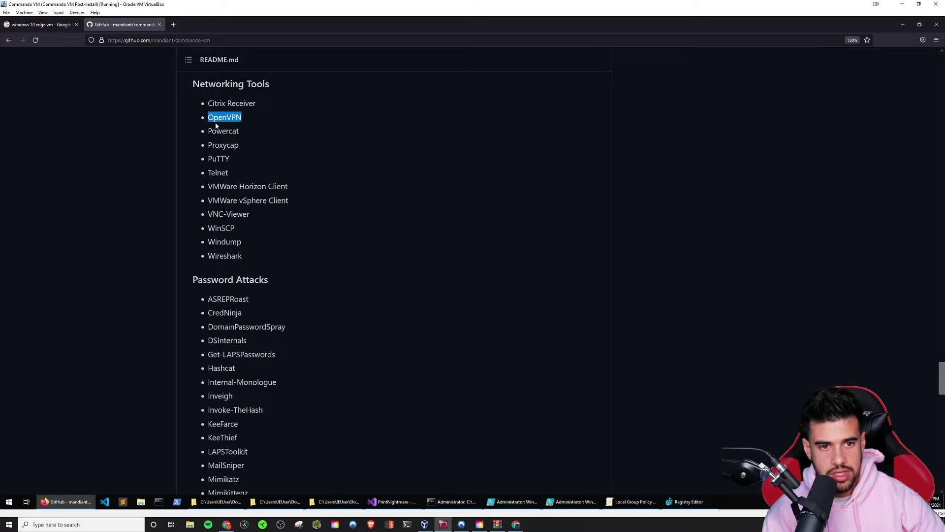
scroll(394, 276, "down", 1)
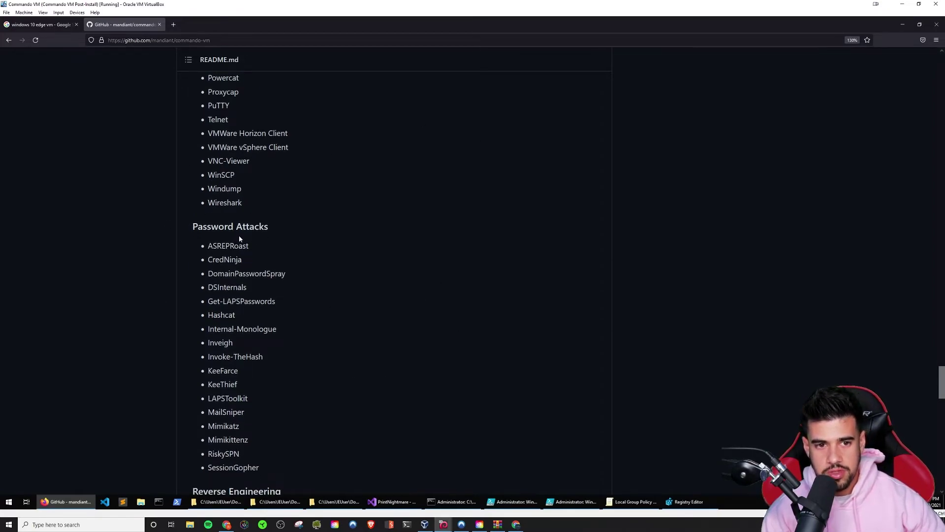
scroll(238, 235, "up", 1)
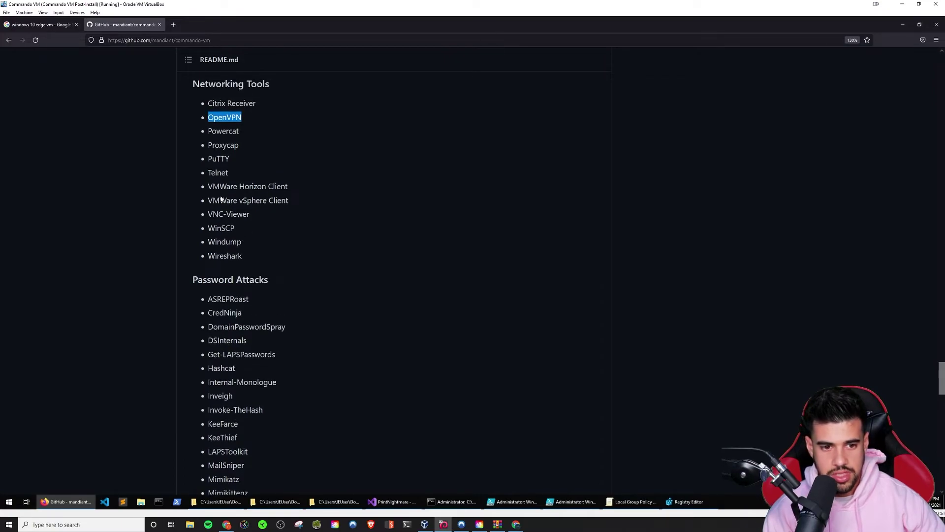
scroll(394, 276, "down", 4)
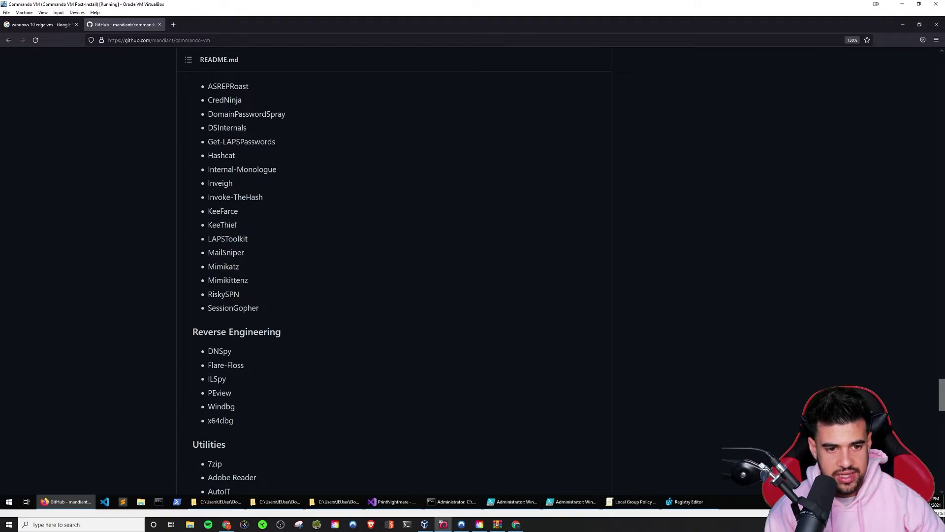
scroll(394, 276, "up", 1)
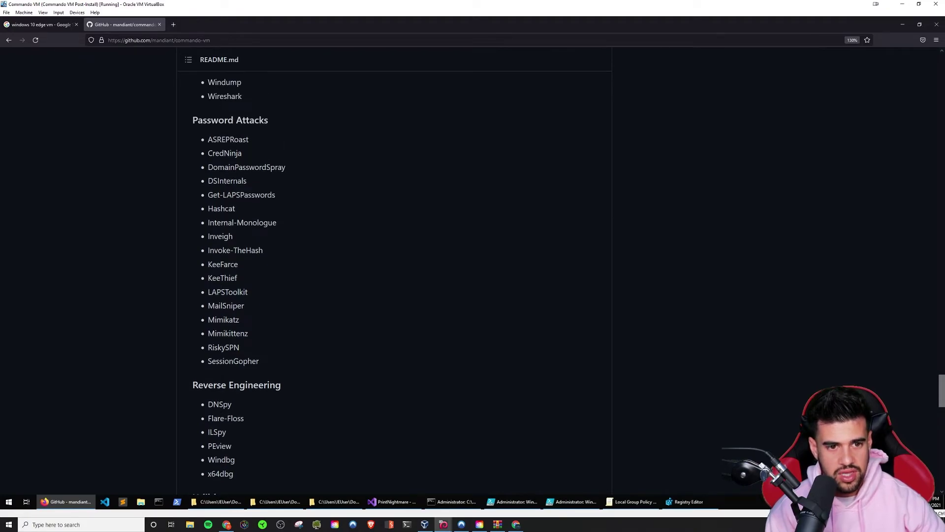
double_click(232, 208)
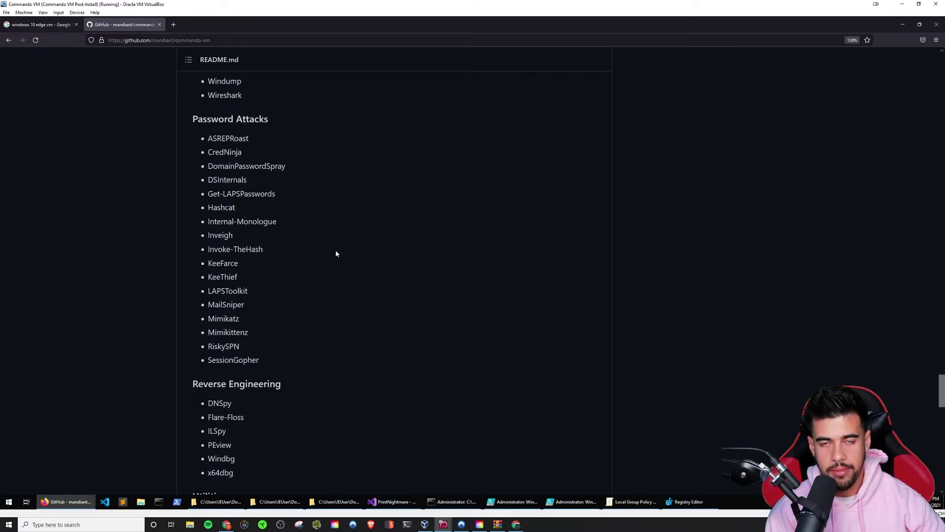
scroll(335, 252, "down", 2)
scroll(336, 254, "down", 4)
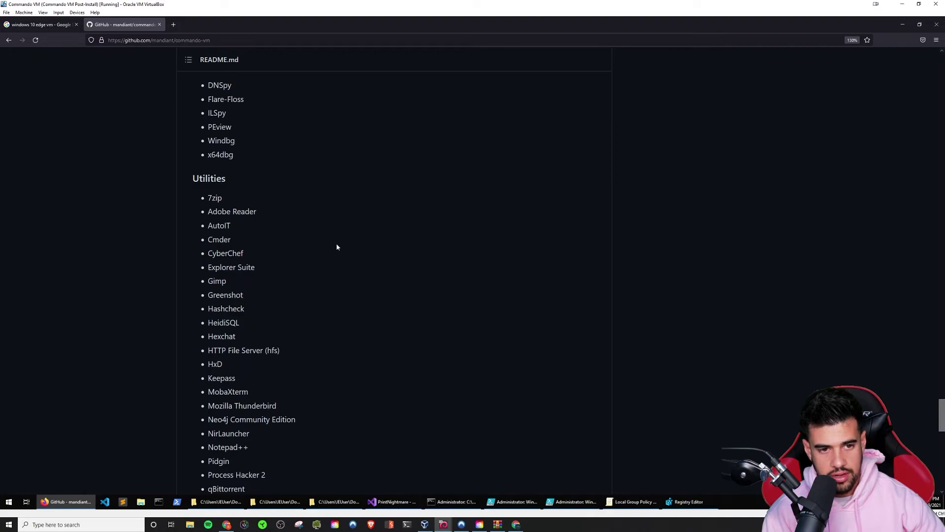
Scroll through Vulnerability Analysis and highlight Burp Suite in the Web Applications list
scroll(336, 243, "down", 3)
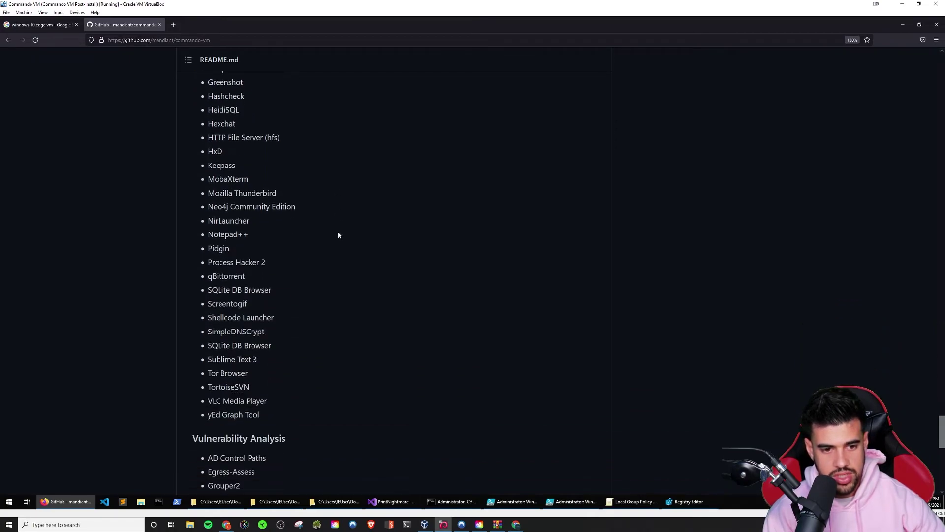
scroll(337, 232, "down", 2)
scroll(339, 231, "down", 3)
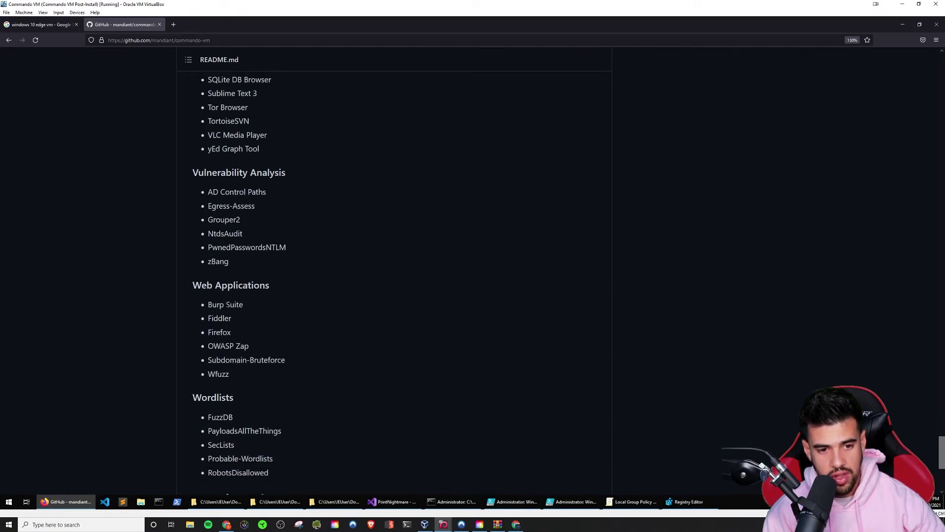
left_click_drag(240, 305, 207, 304)
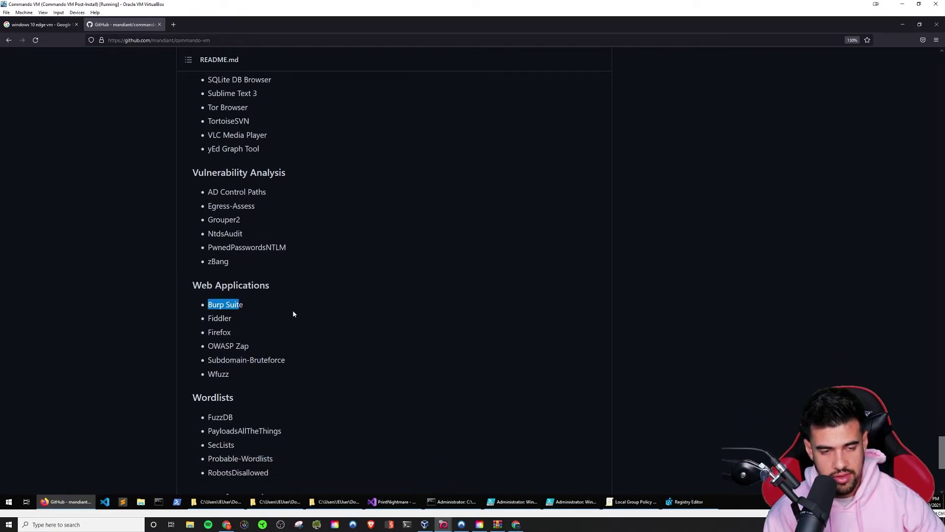
scroll(297, 310, "down", 1)
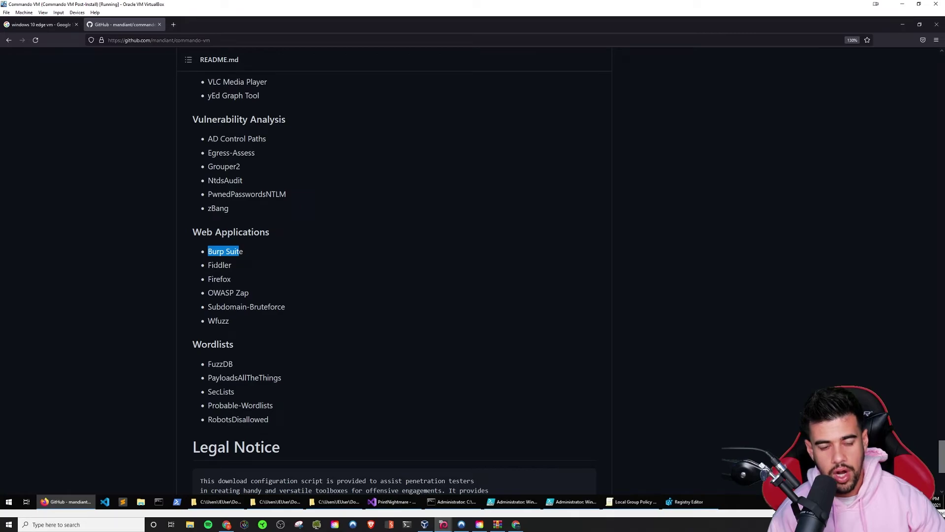
Highlight PayloadsAllTheThings and SecLists in Wordlists, reach the Legal Notice, then scroll back up
scroll(394, 271, "down", 1)
scroll(215, 266, "down", 2)
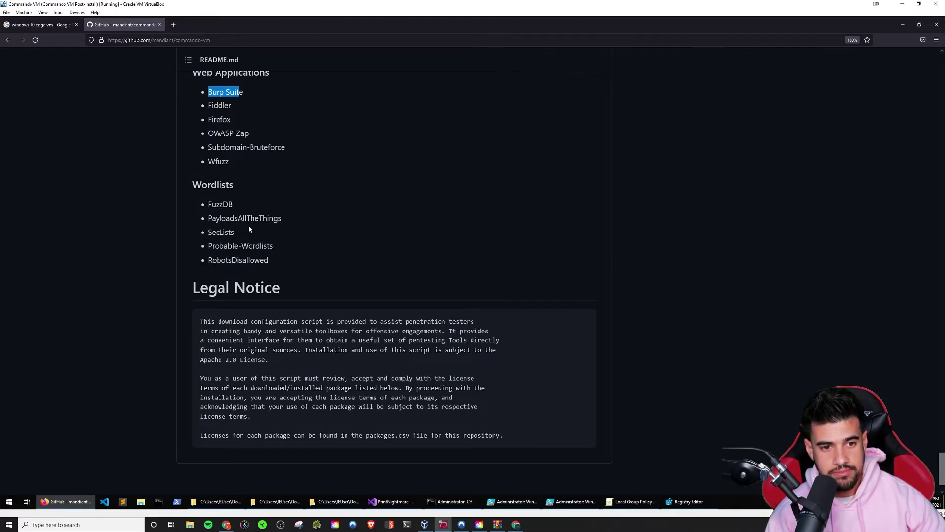
left_click_drag(282, 218, 209, 218)
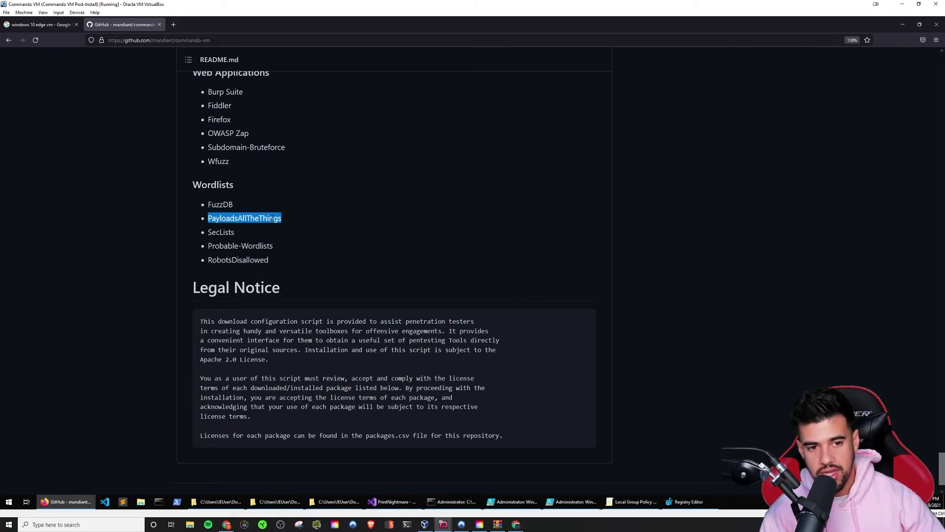
double_click(209, 233)
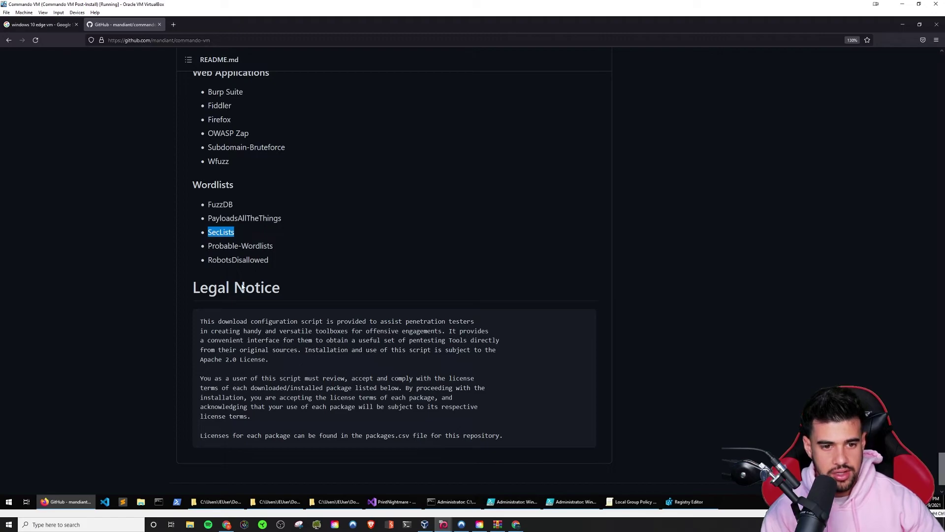
scroll(394, 265, "down", 1)
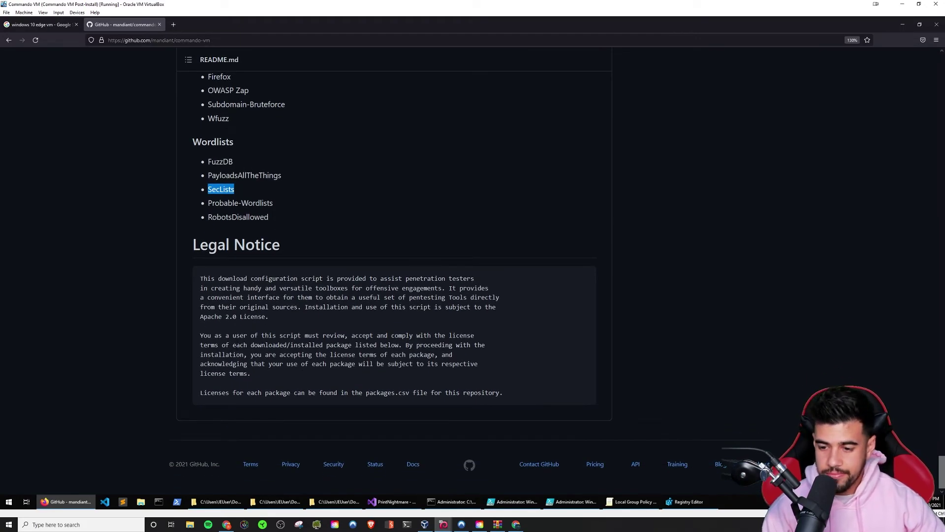
scroll(237, 338, "up", 20)
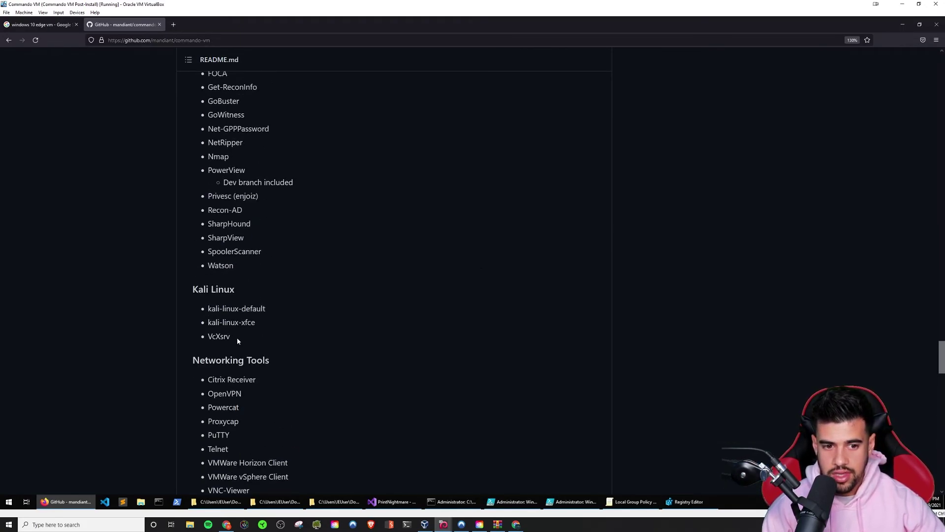
Select the sentence on installing a new package and the 'cinst github' example command
scroll(237, 338, "up", 20)
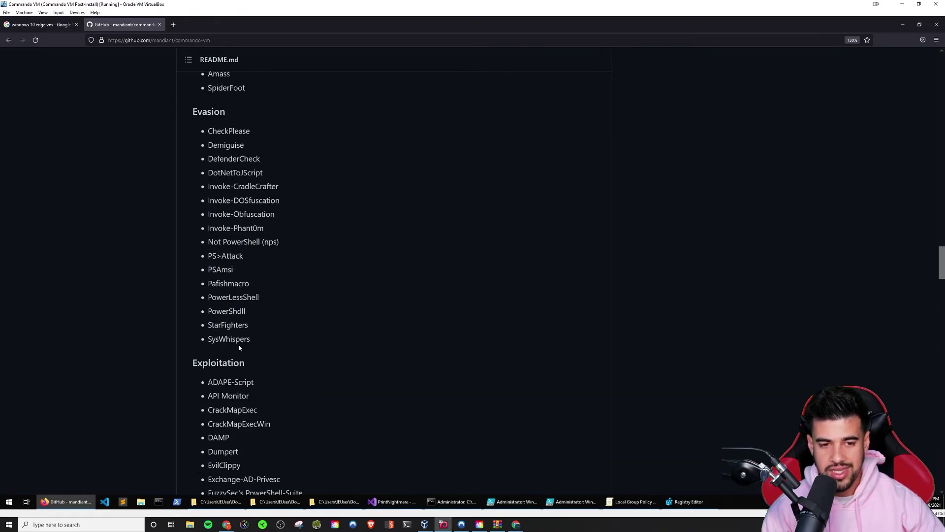
scroll(240, 347, "up", 20)
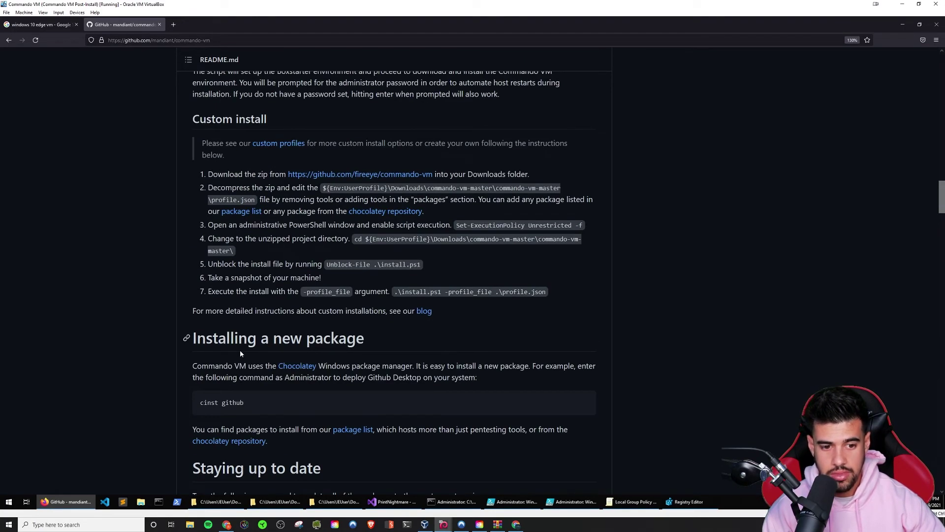
scroll(240, 353, "up", 4)
scroll(241, 354, "down", 4)
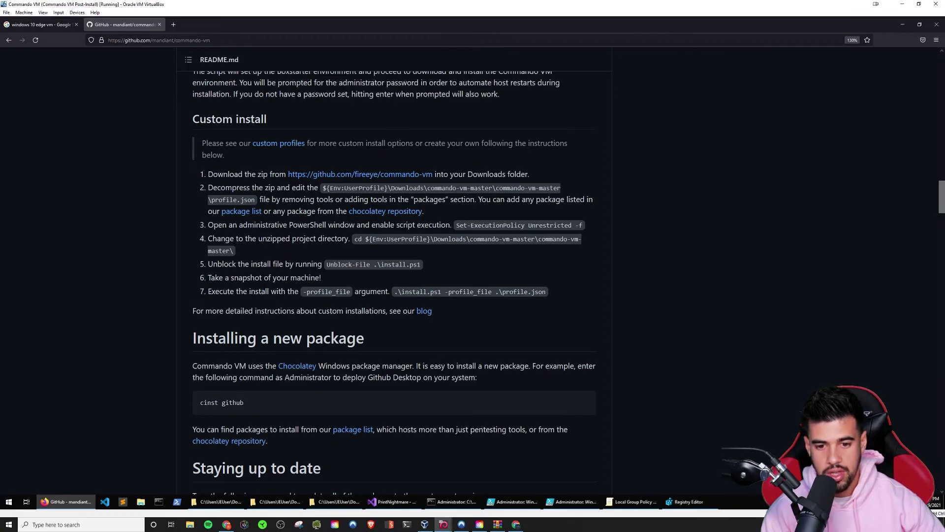
left_click_drag(413, 366, 448, 377)
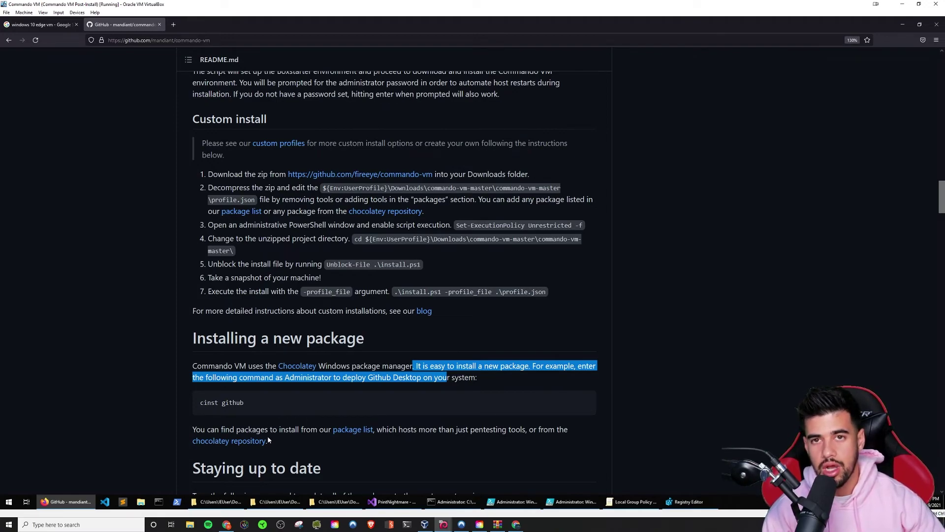
triple_click(221, 402)
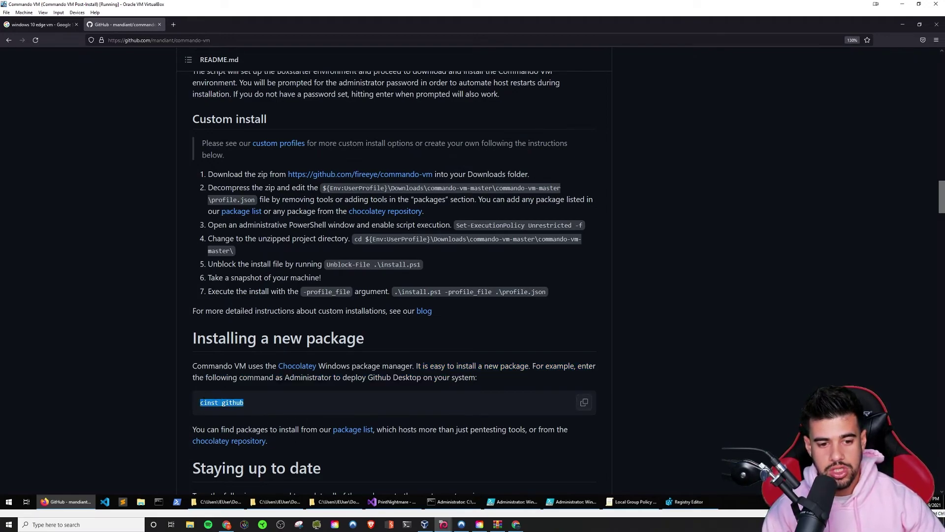
Scroll up to the Commando VM 2021.2 banner, welcome text and Install Script requirements
scroll(149, 375, "up", 6)
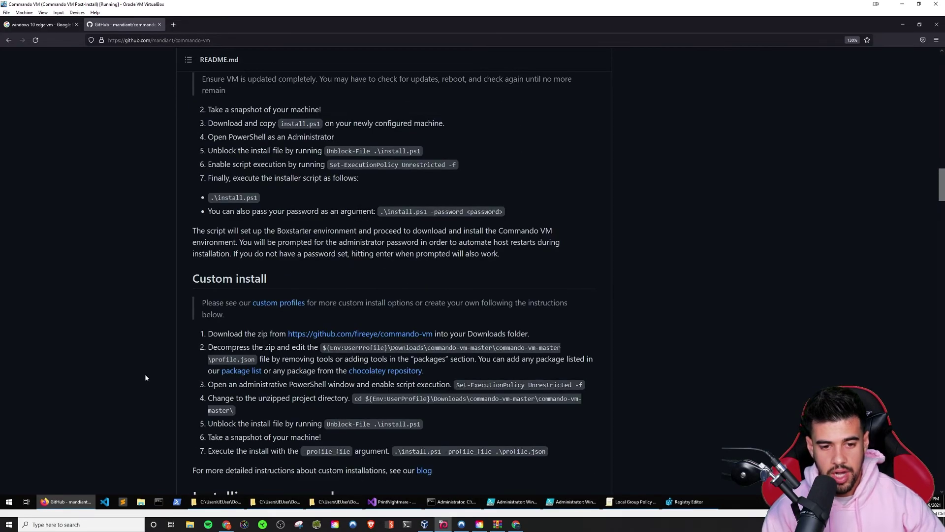
scroll(146, 378, "up", 9)
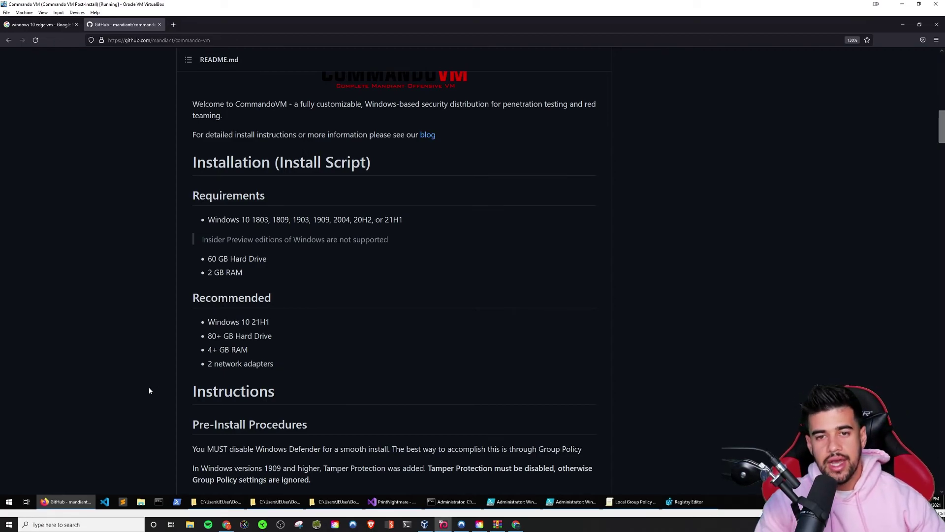
scroll(149, 386, "up", 5)
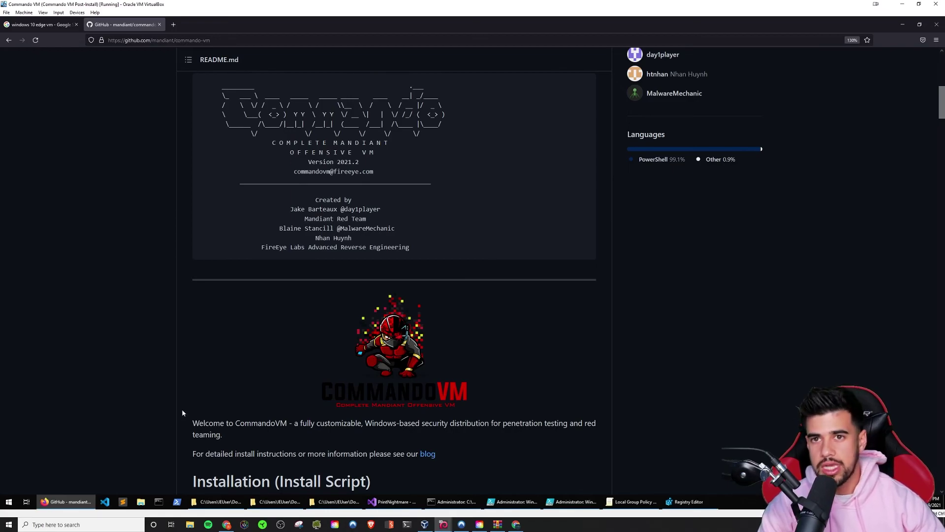
scroll(183, 413, "down", 2)
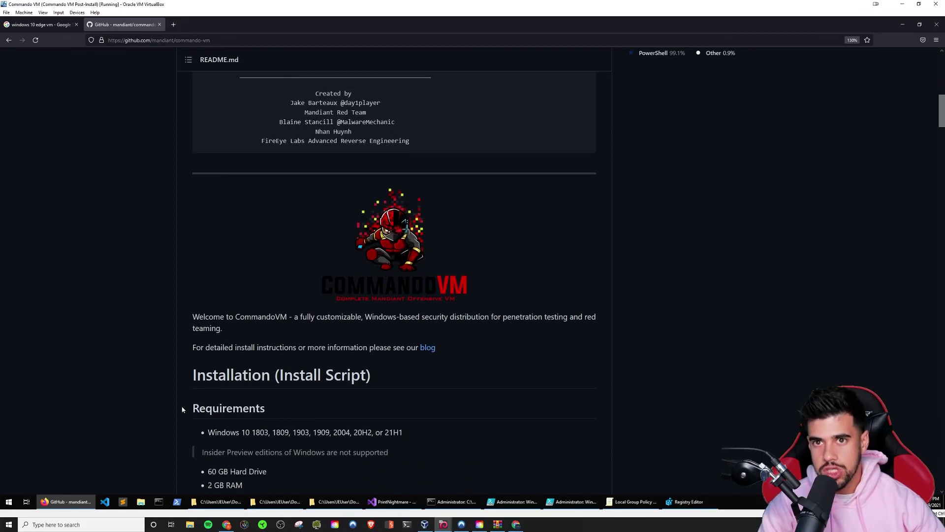
scroll(183, 412, "up", 3)
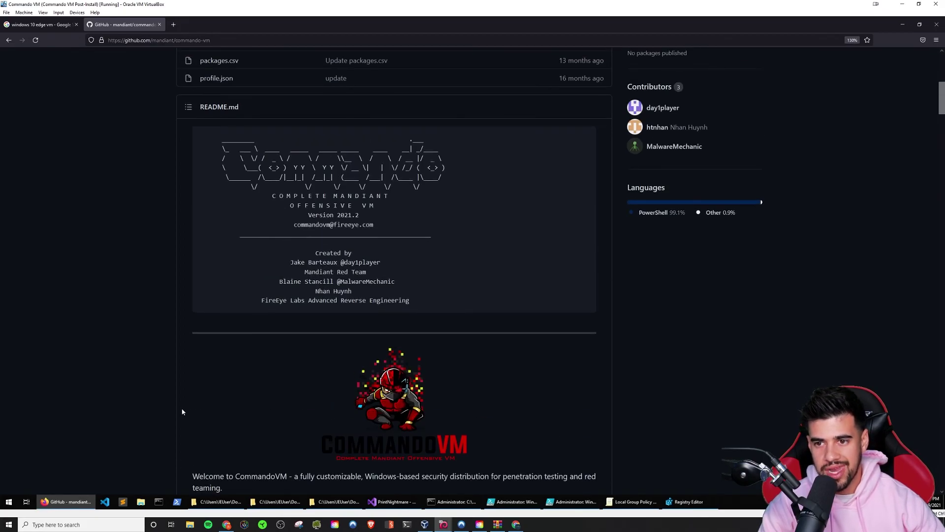
scroll(182, 412, "down", 1)
scroll(182, 412, "down", 1)
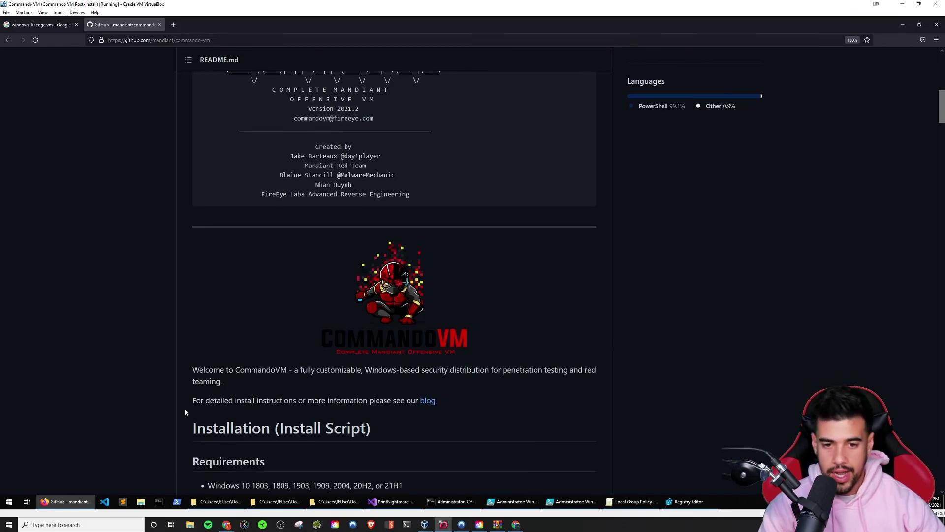